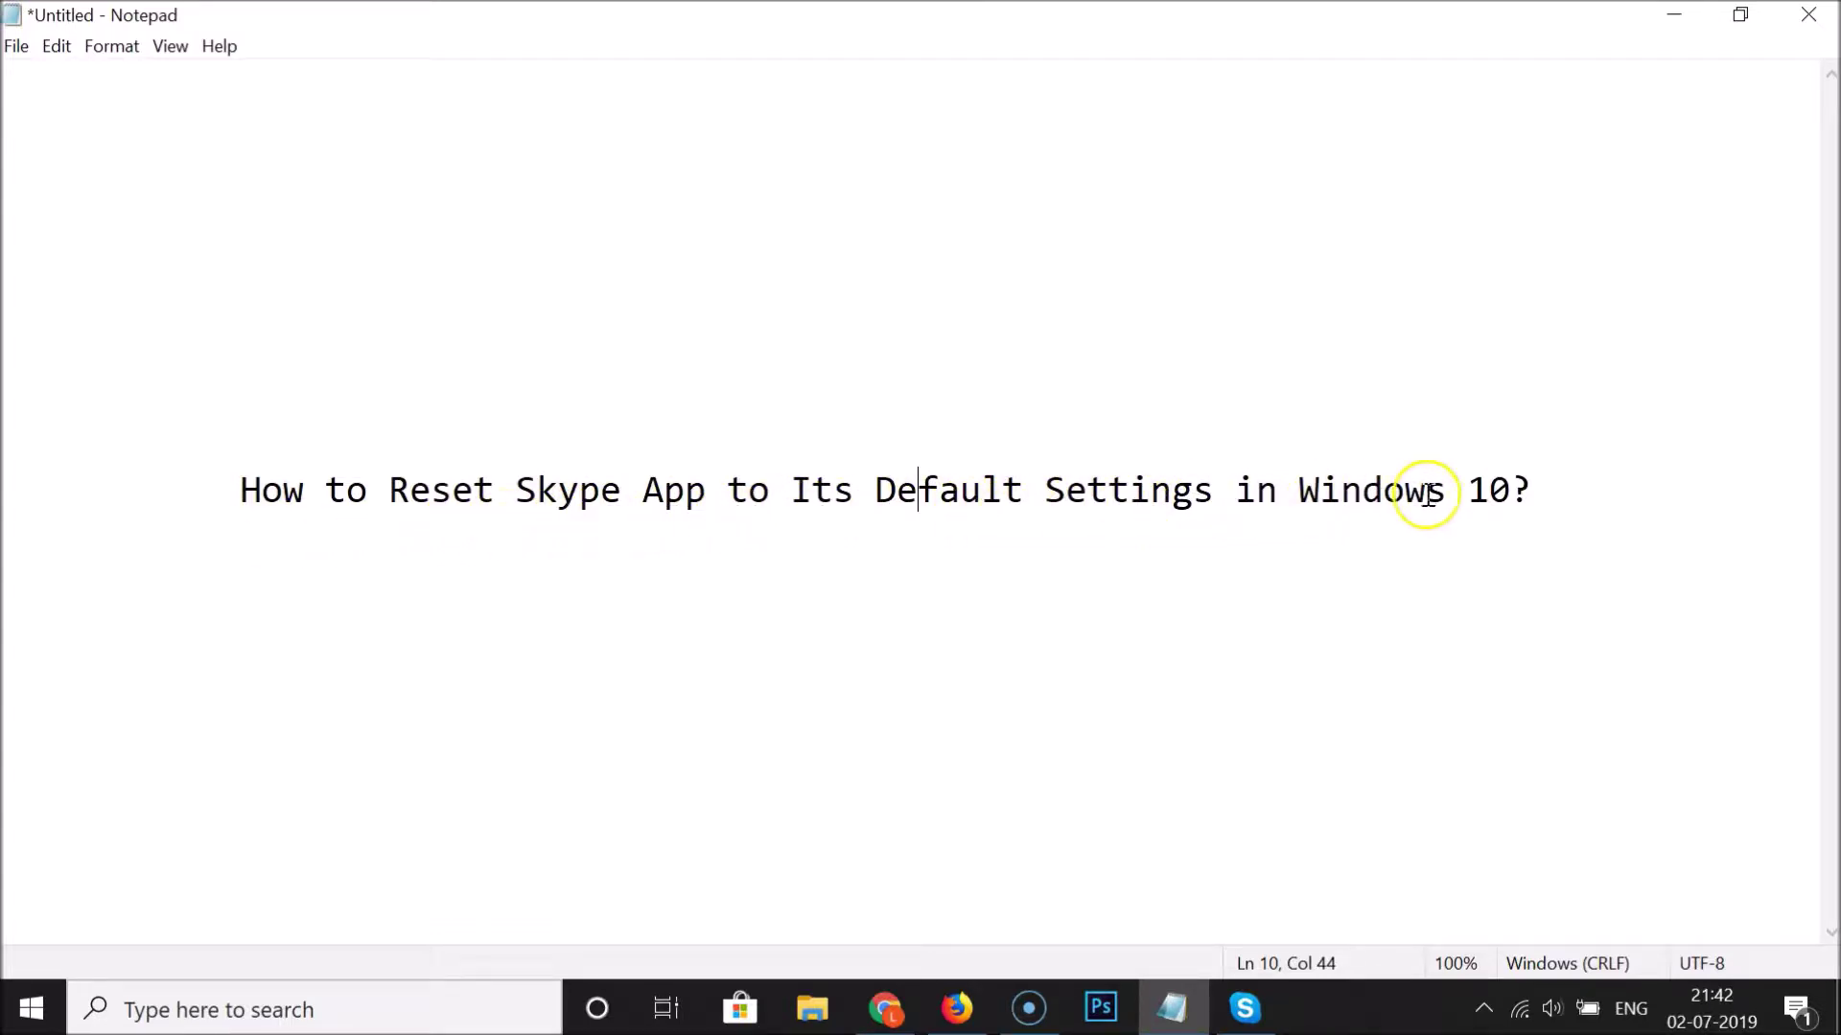
Minimize the Skype chat window and the Notepad notes to reveal the desktop
click(1243, 1008)
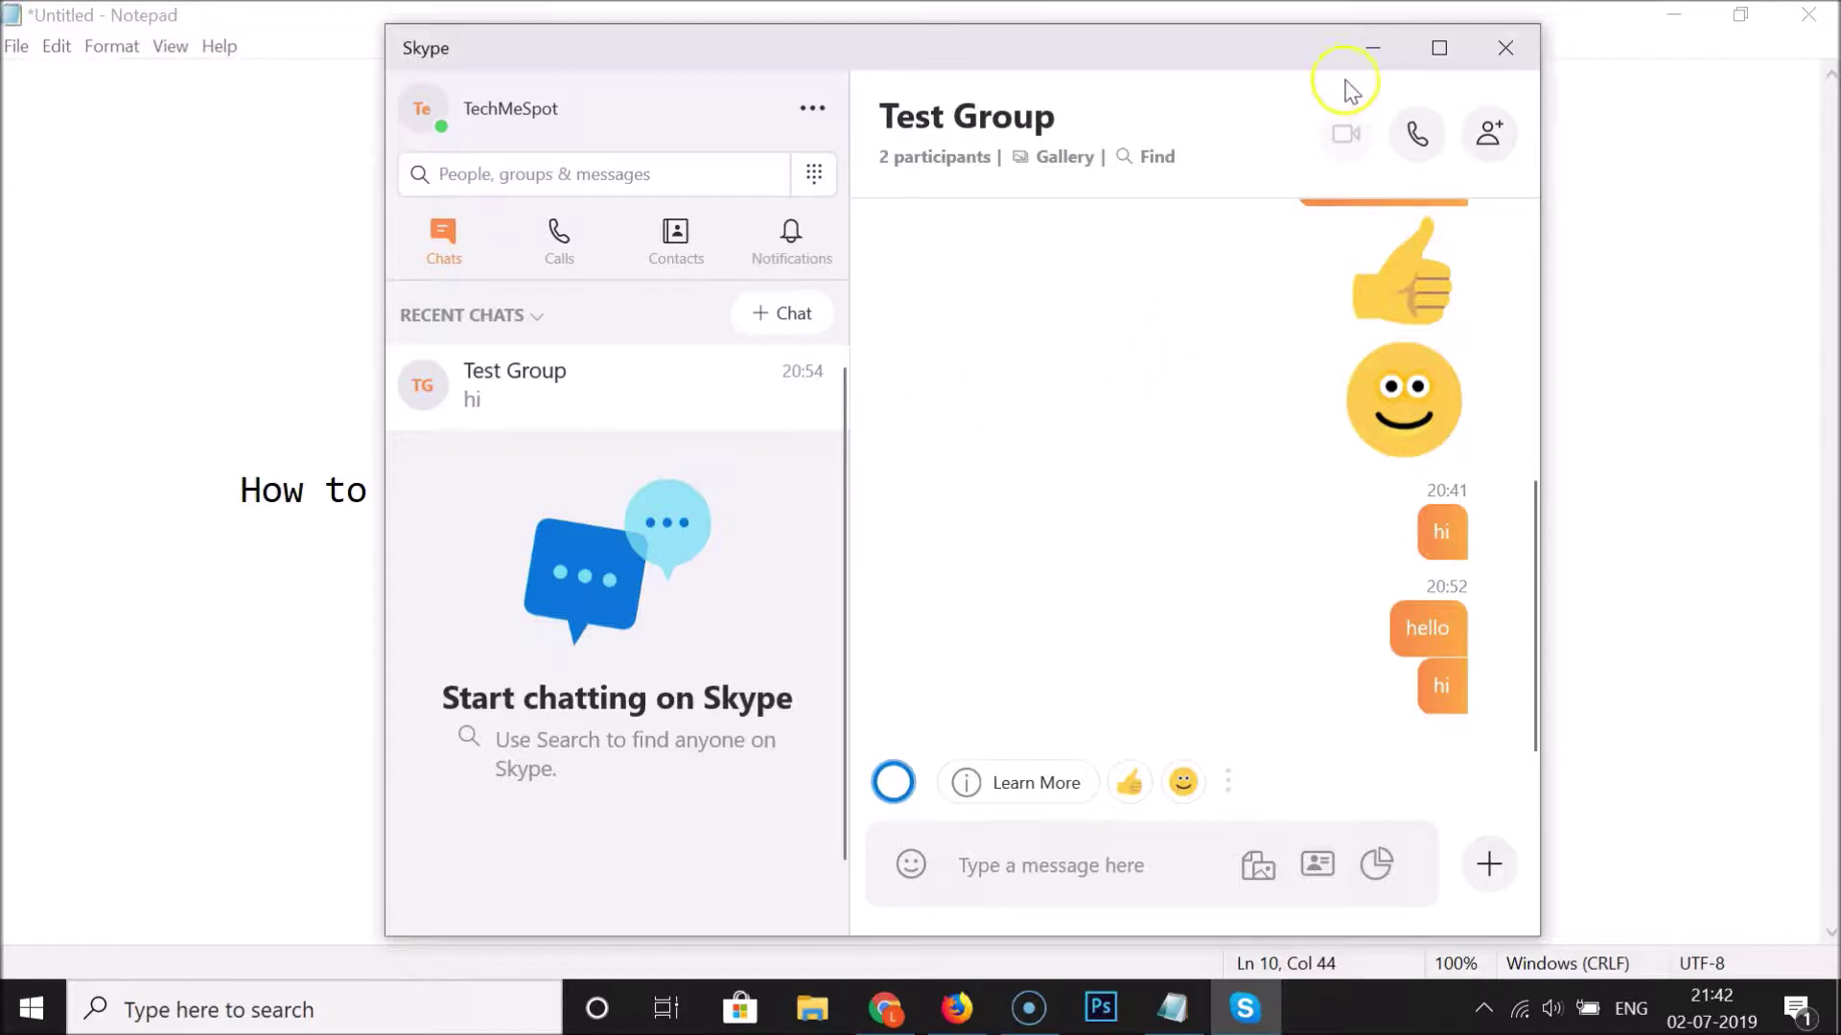
click(1371, 55)
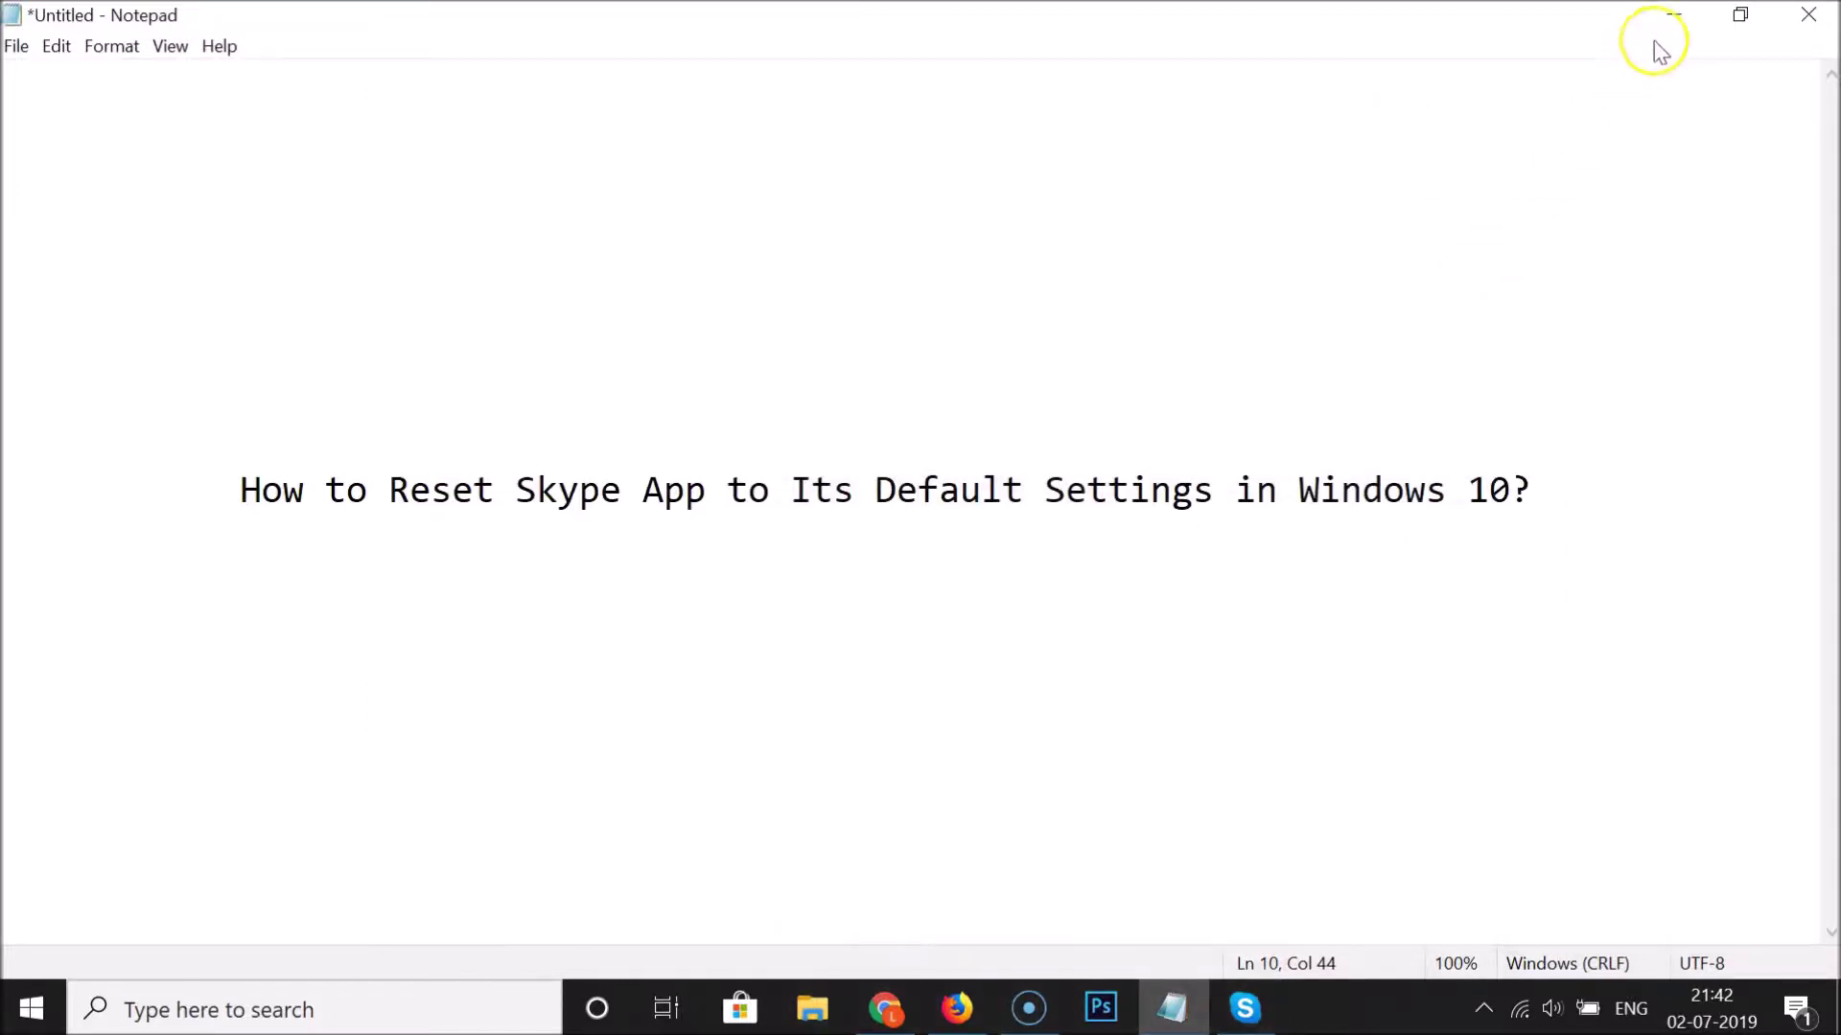
click(1670, 17)
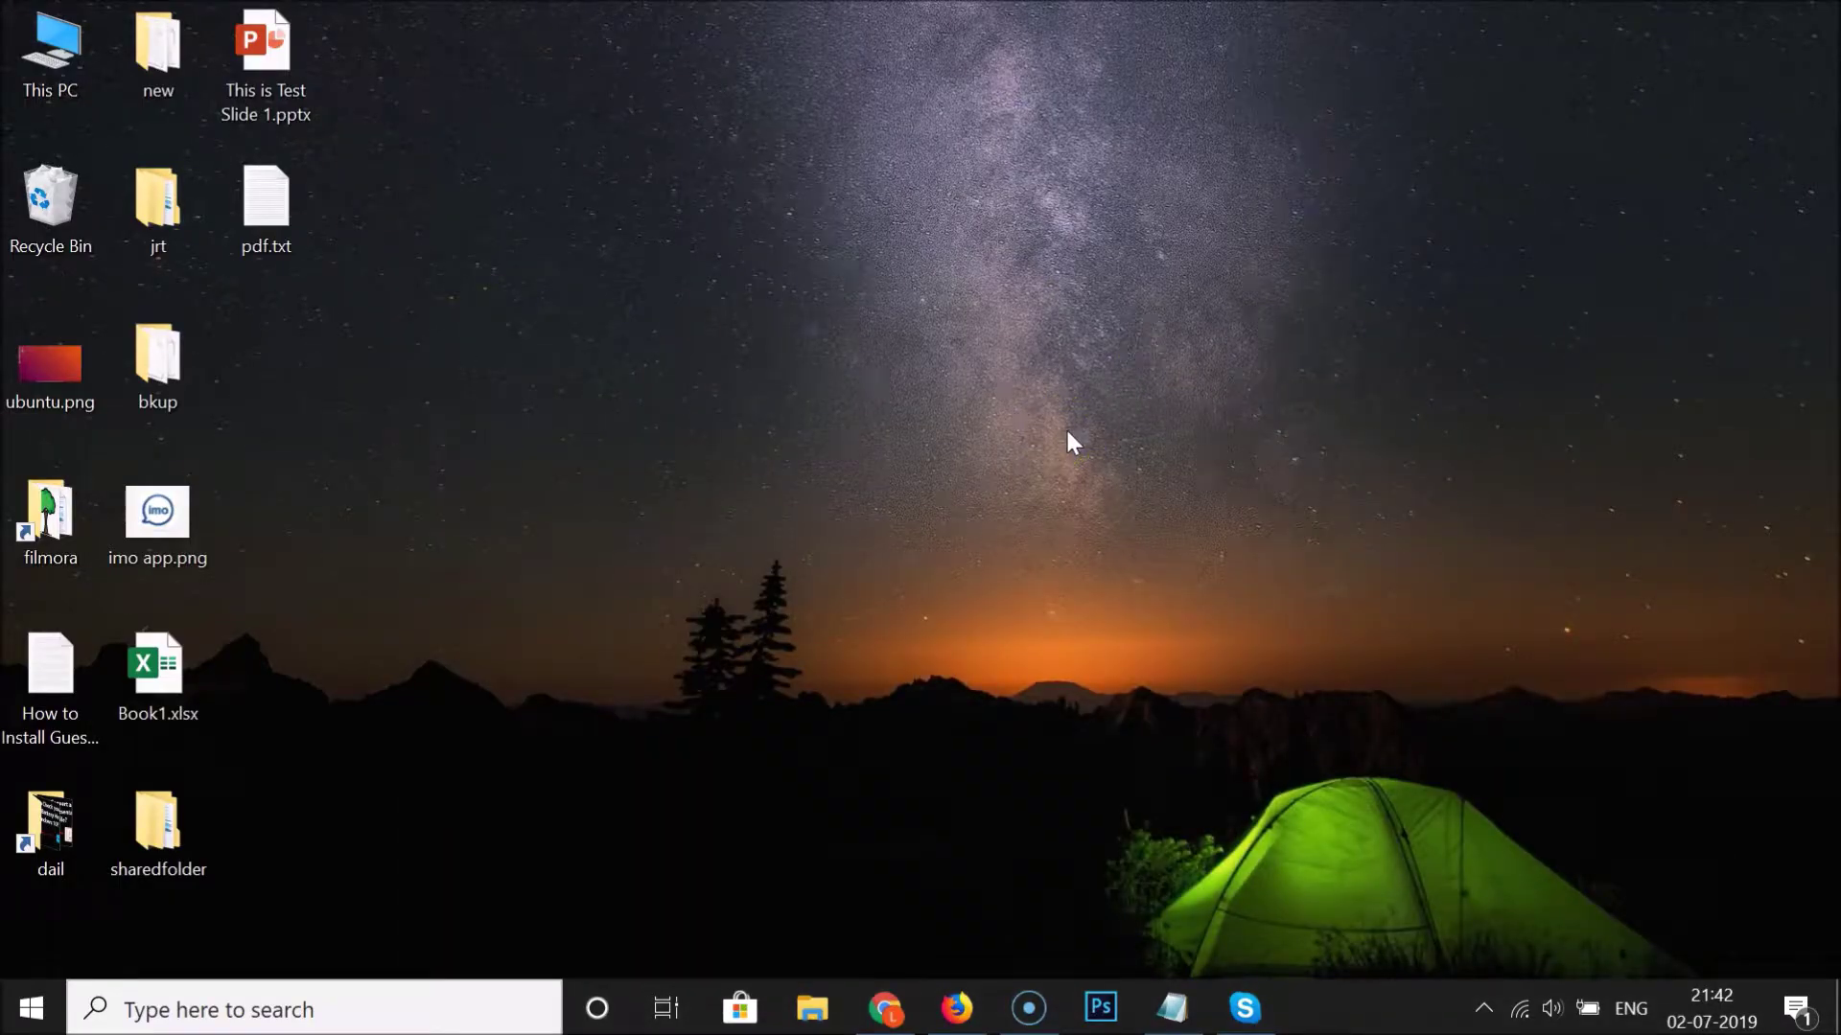
Search 'settings' from the taskbar and launch the Settings app
click(316, 1021)
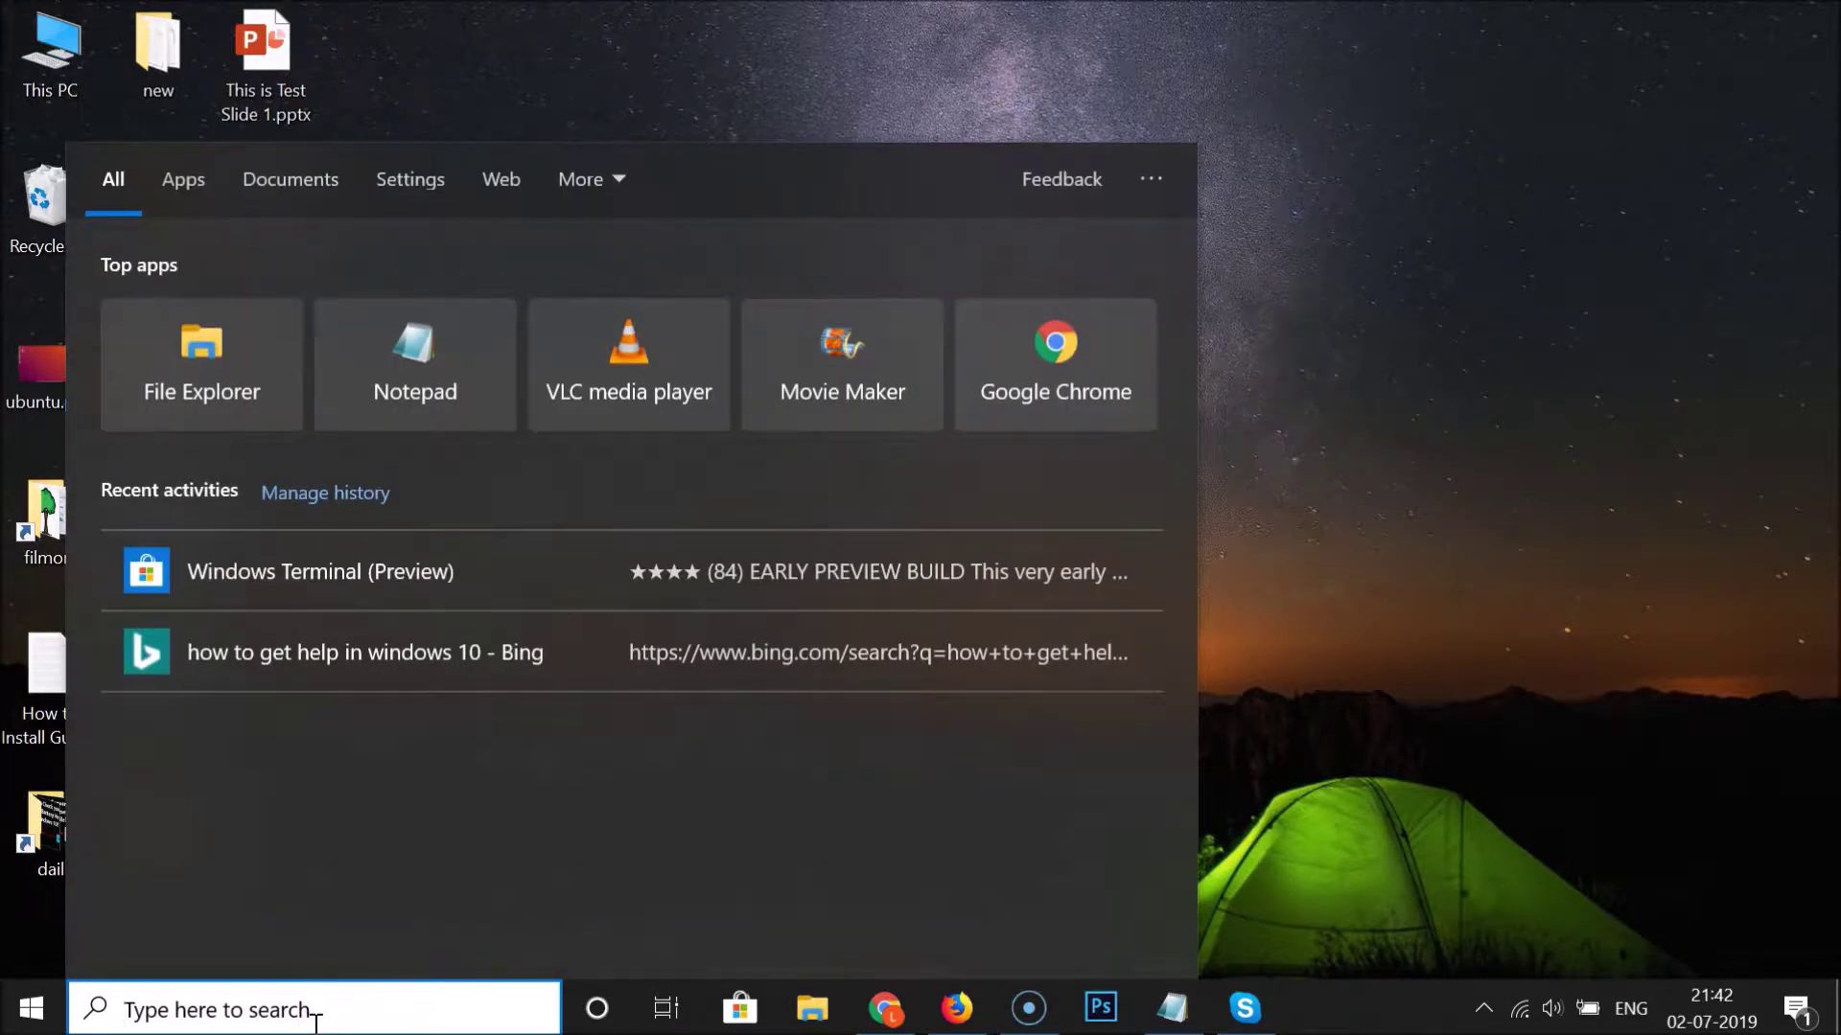
text(settings)
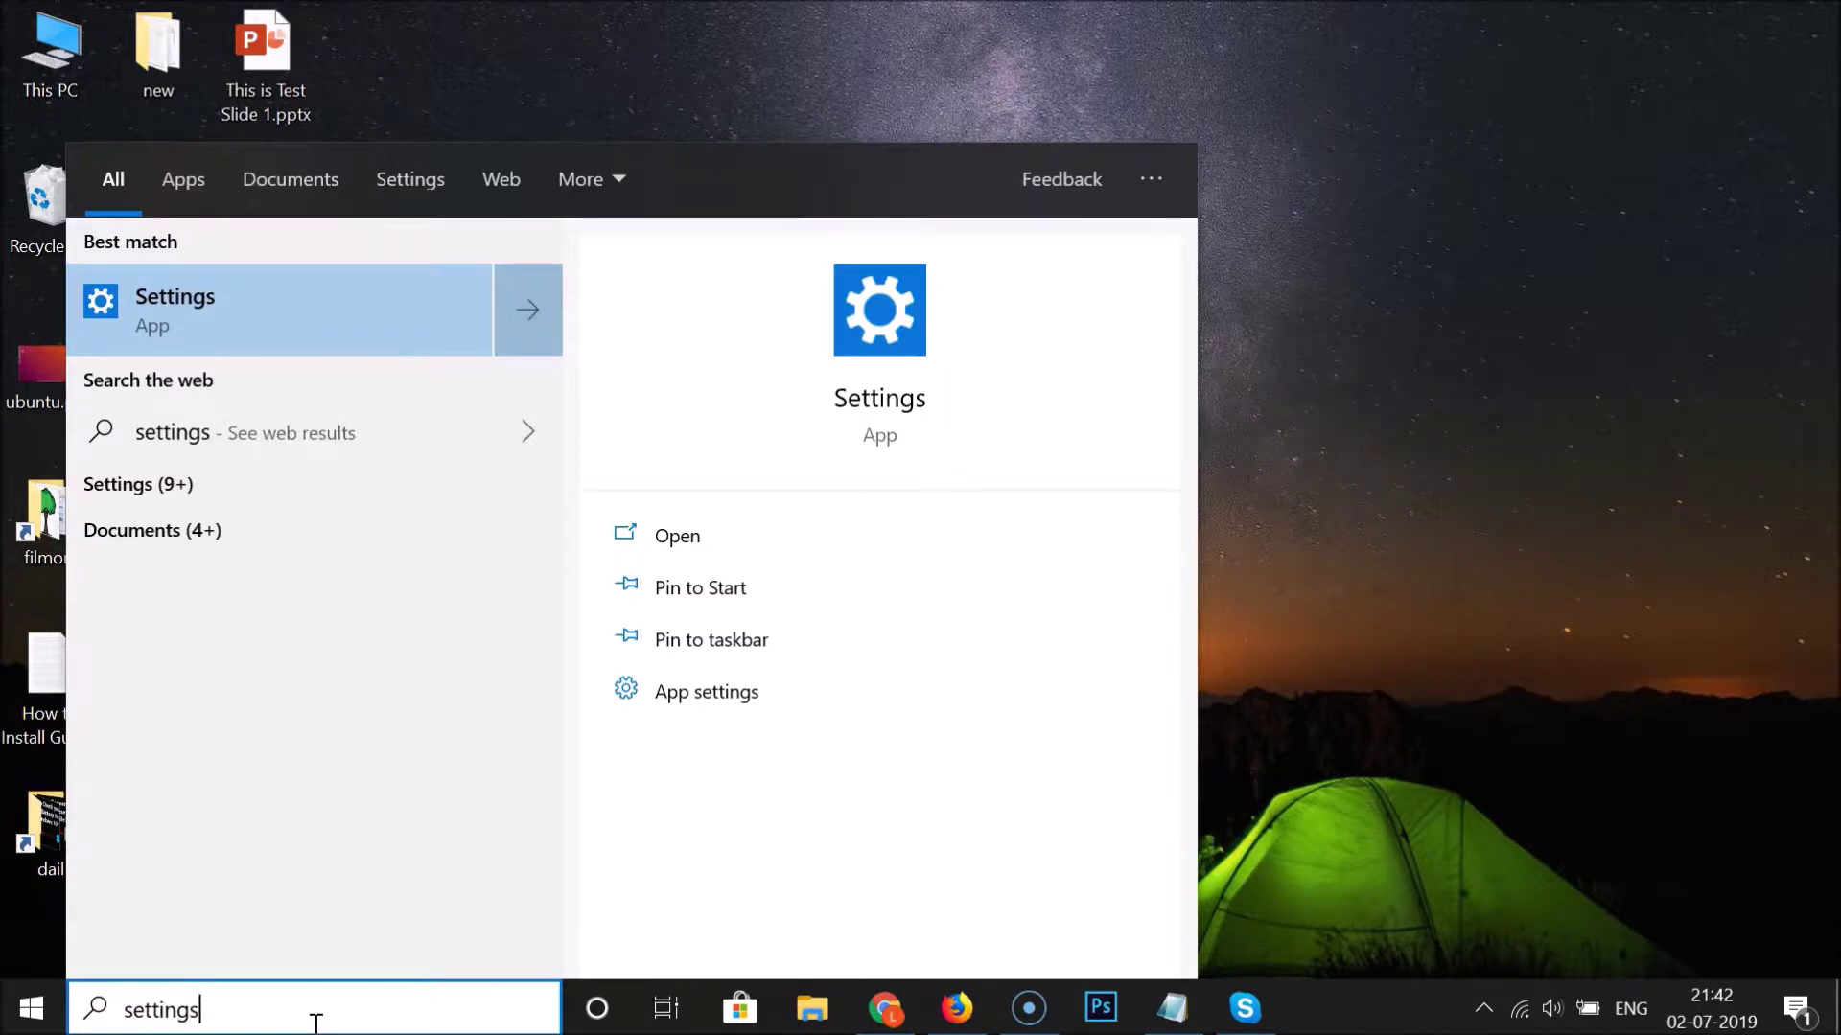
click(224, 323)
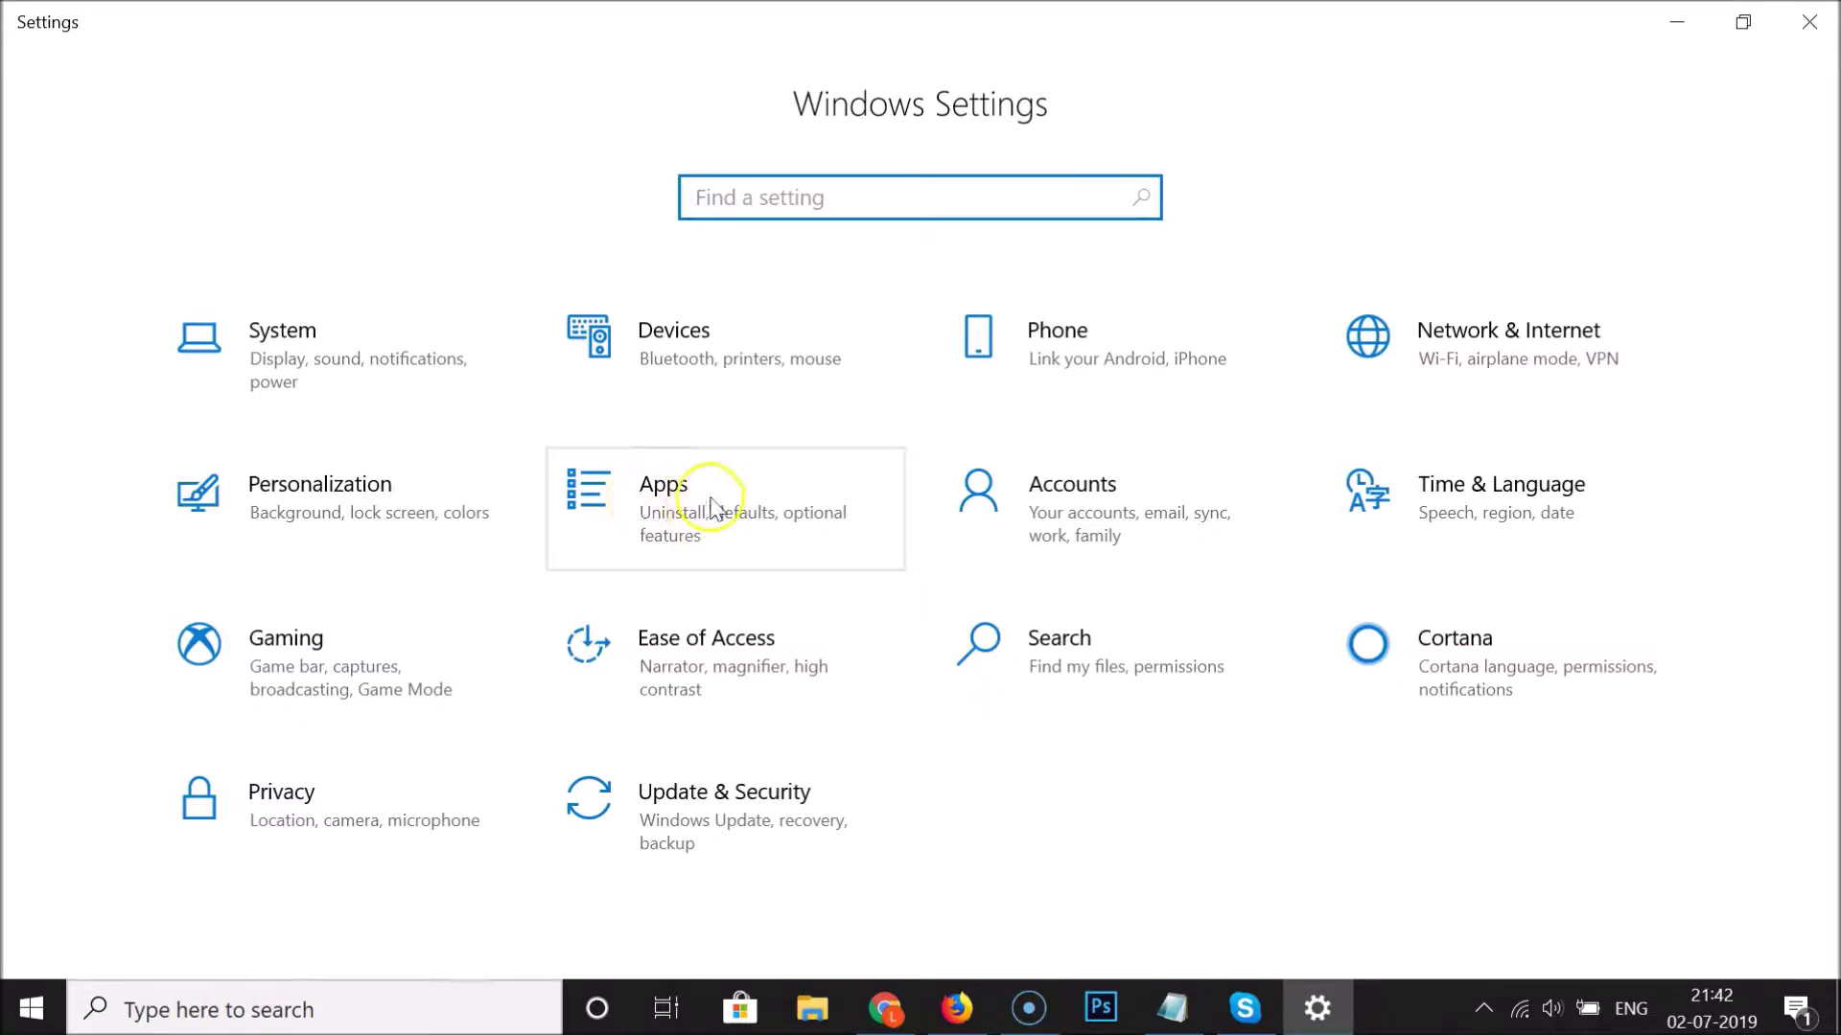
In Apps & features, filter the list for 'skype' and expand the Skype entry
click(689, 518)
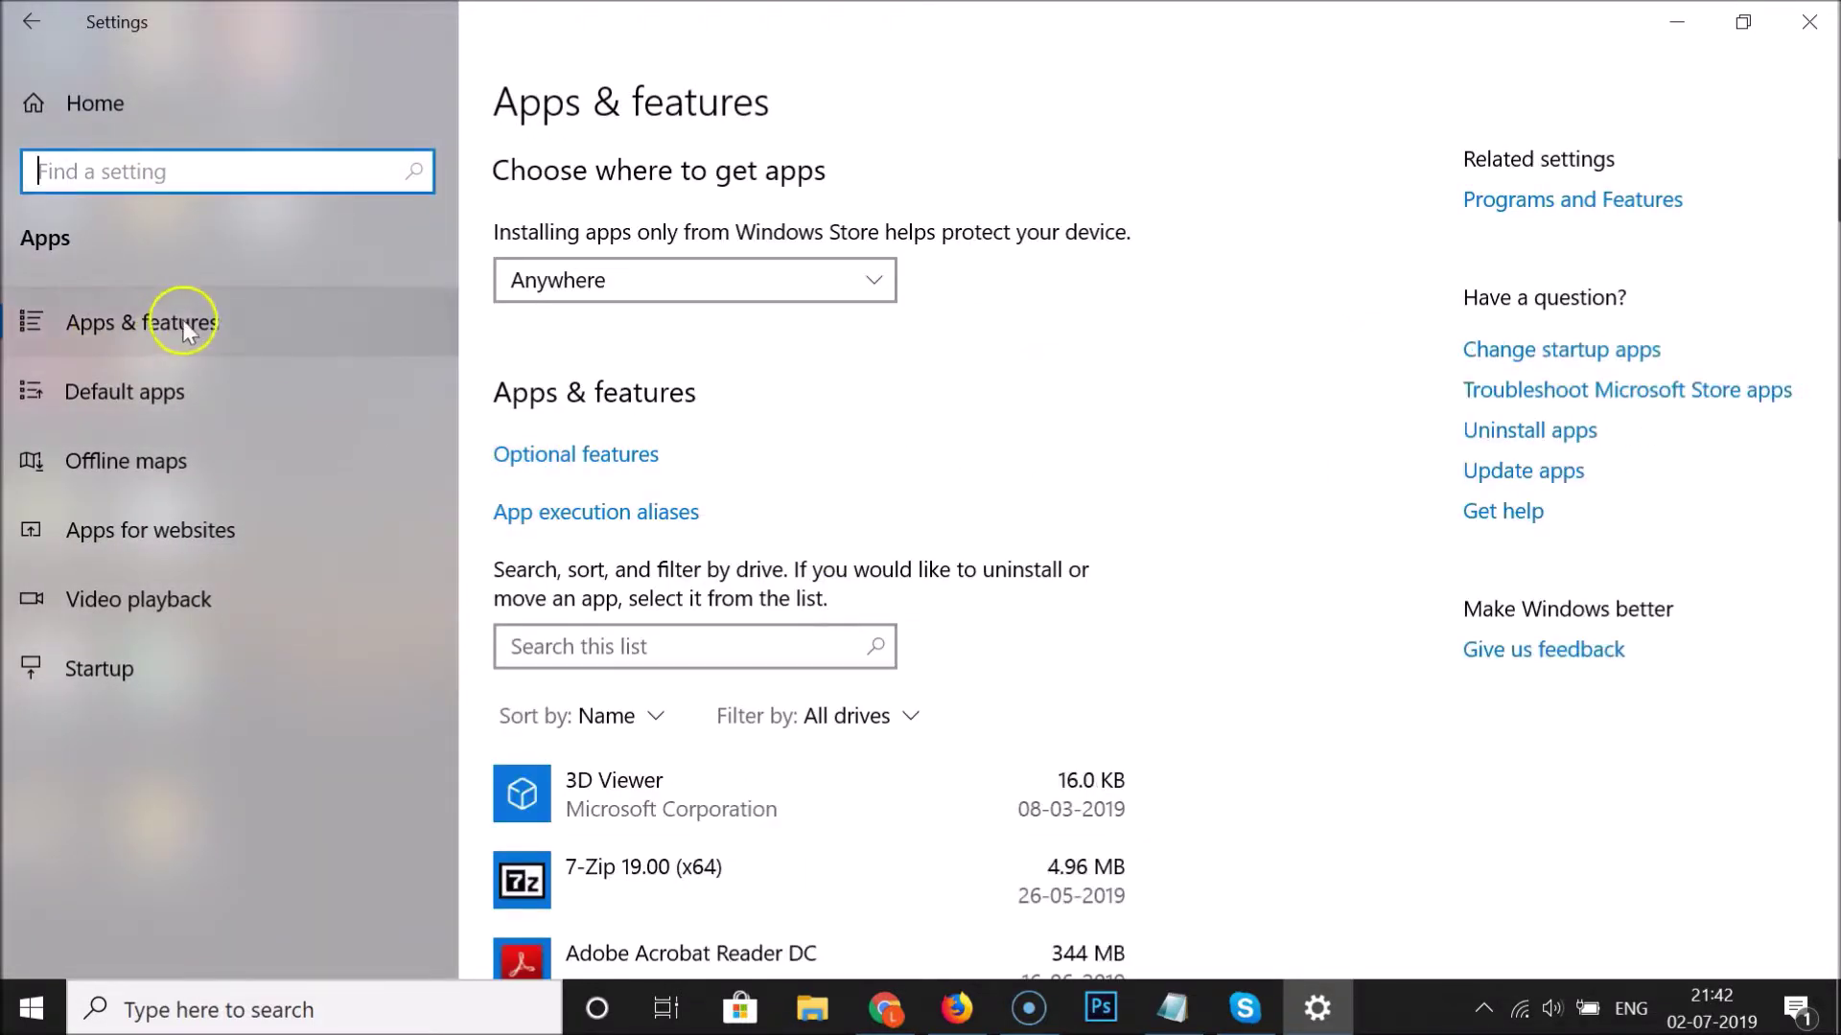
click(148, 326)
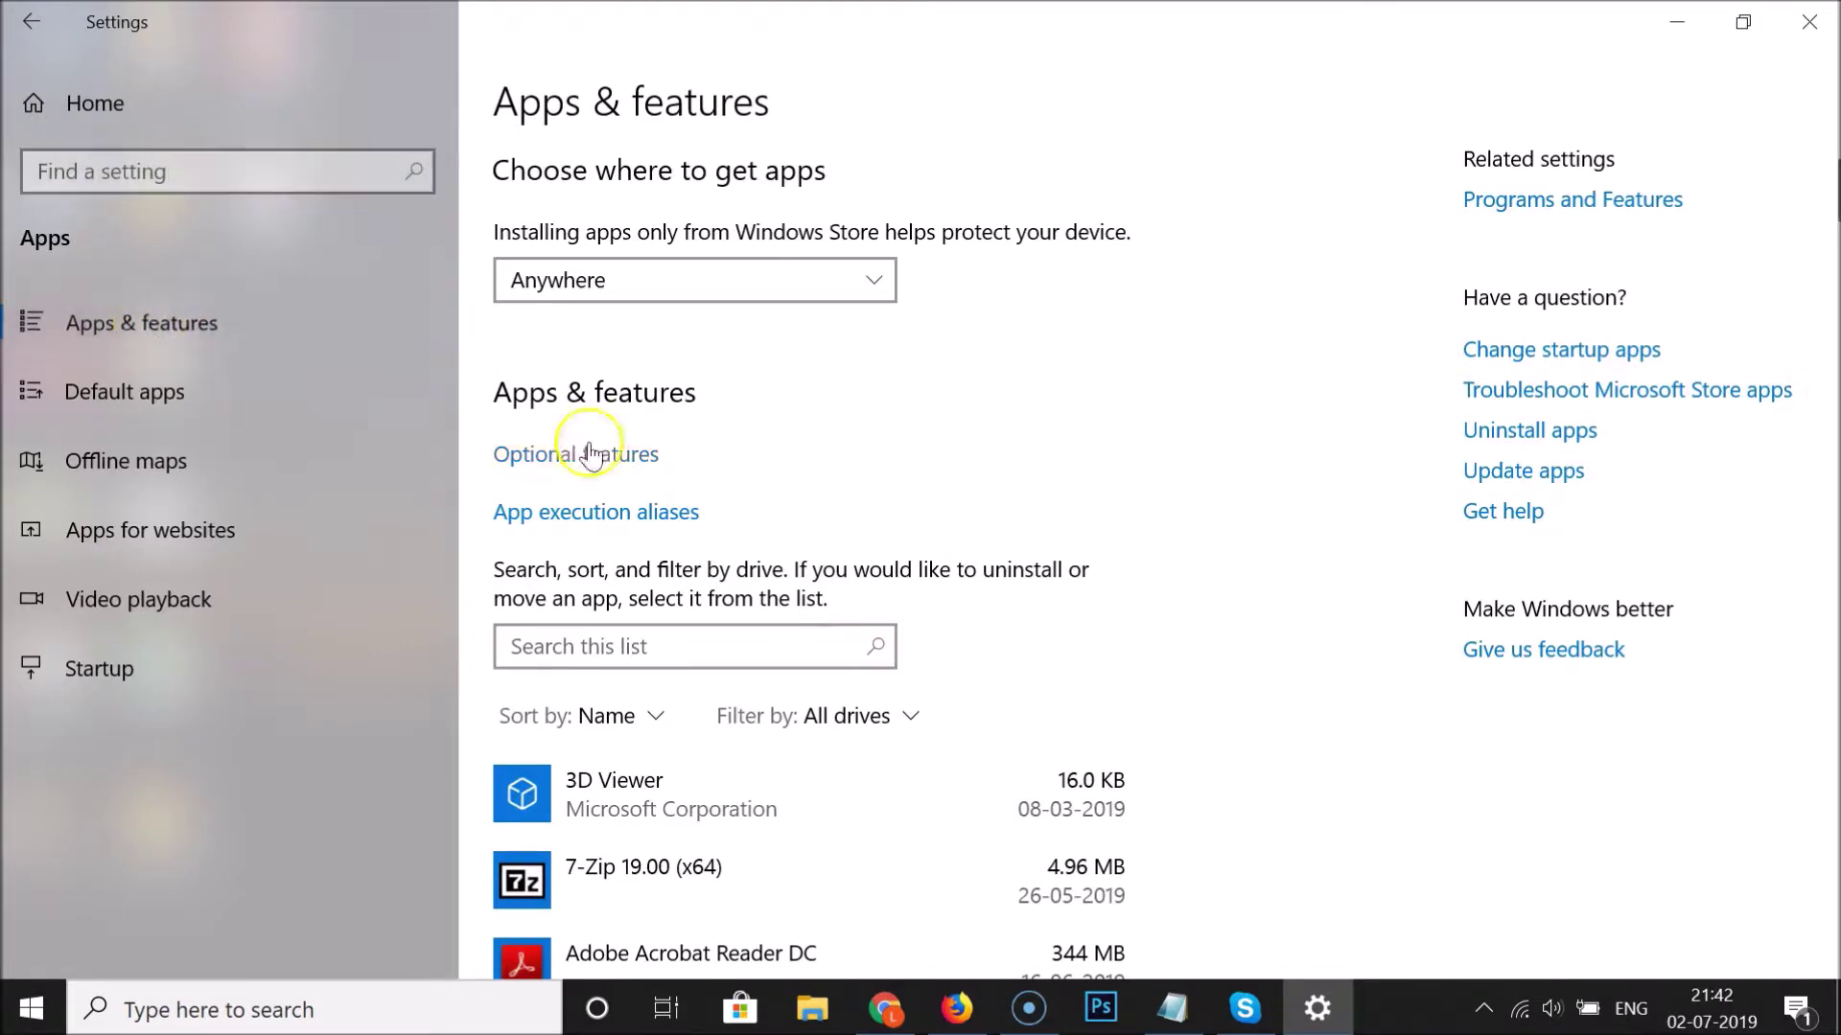
scroll(1044, 491, down, 2)
scroll(1040, 489, down, 2)
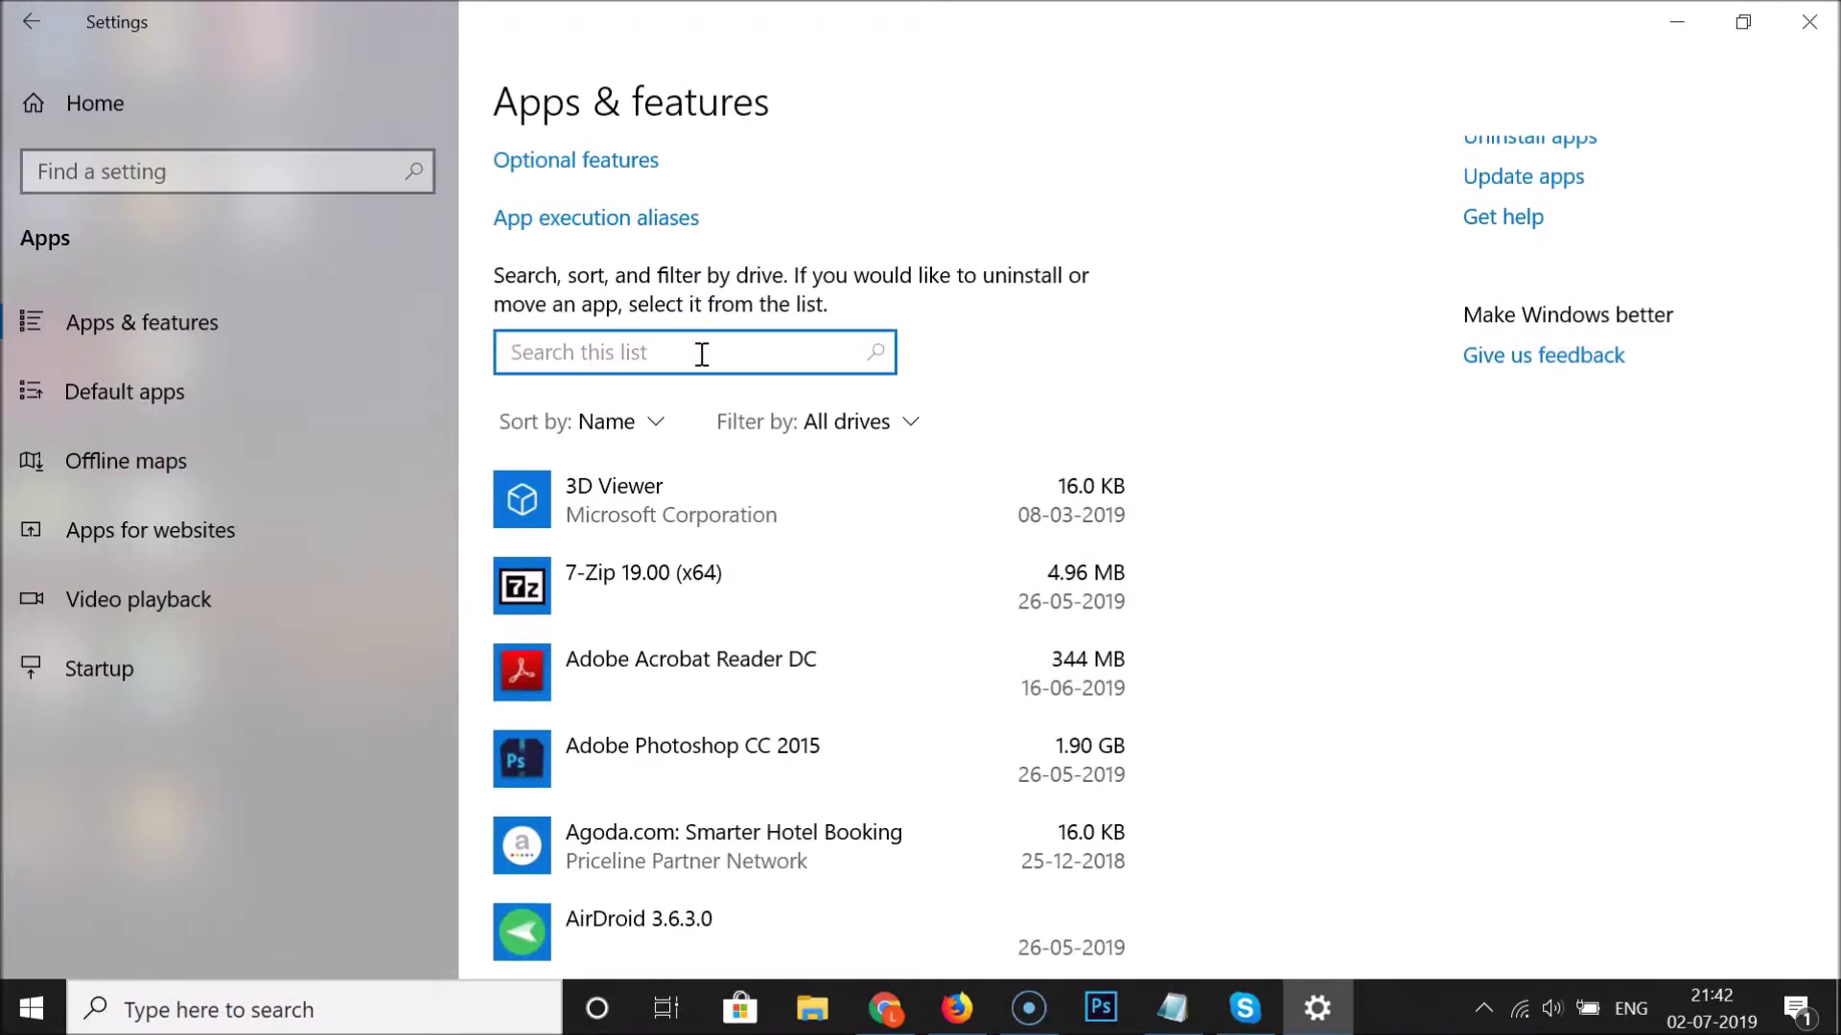
text(skype)
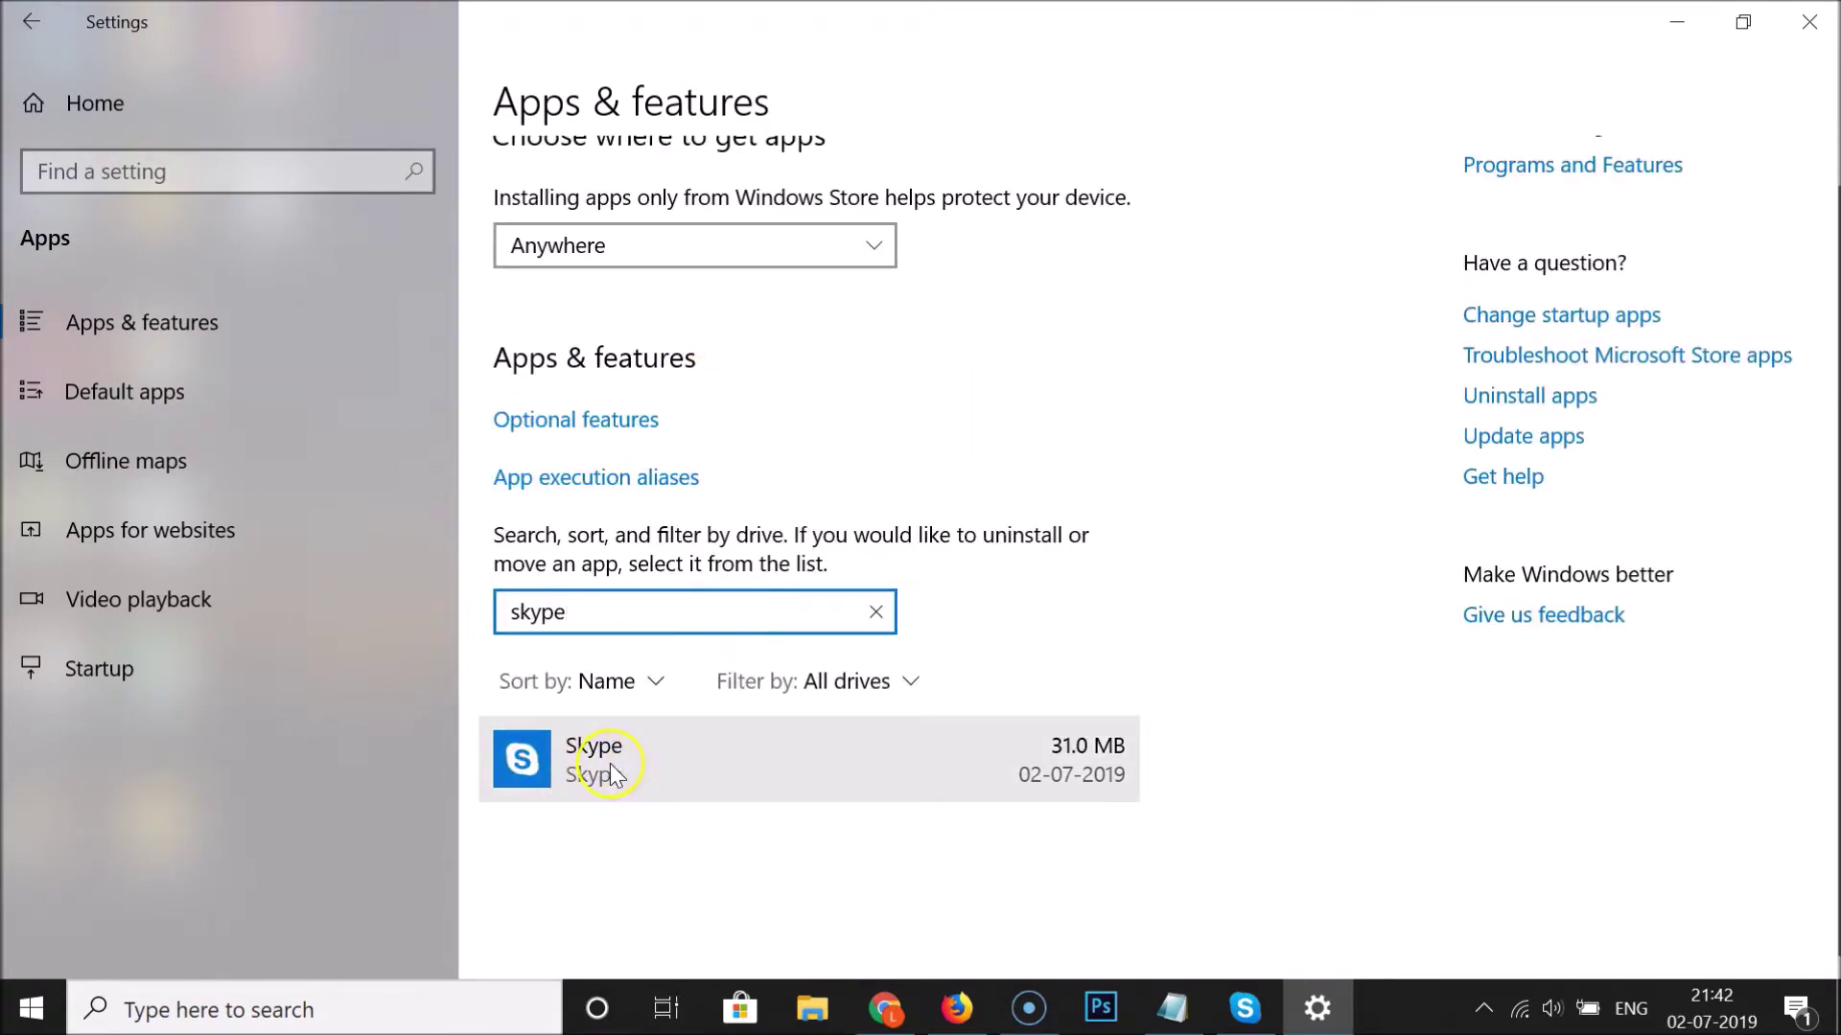
click(657, 772)
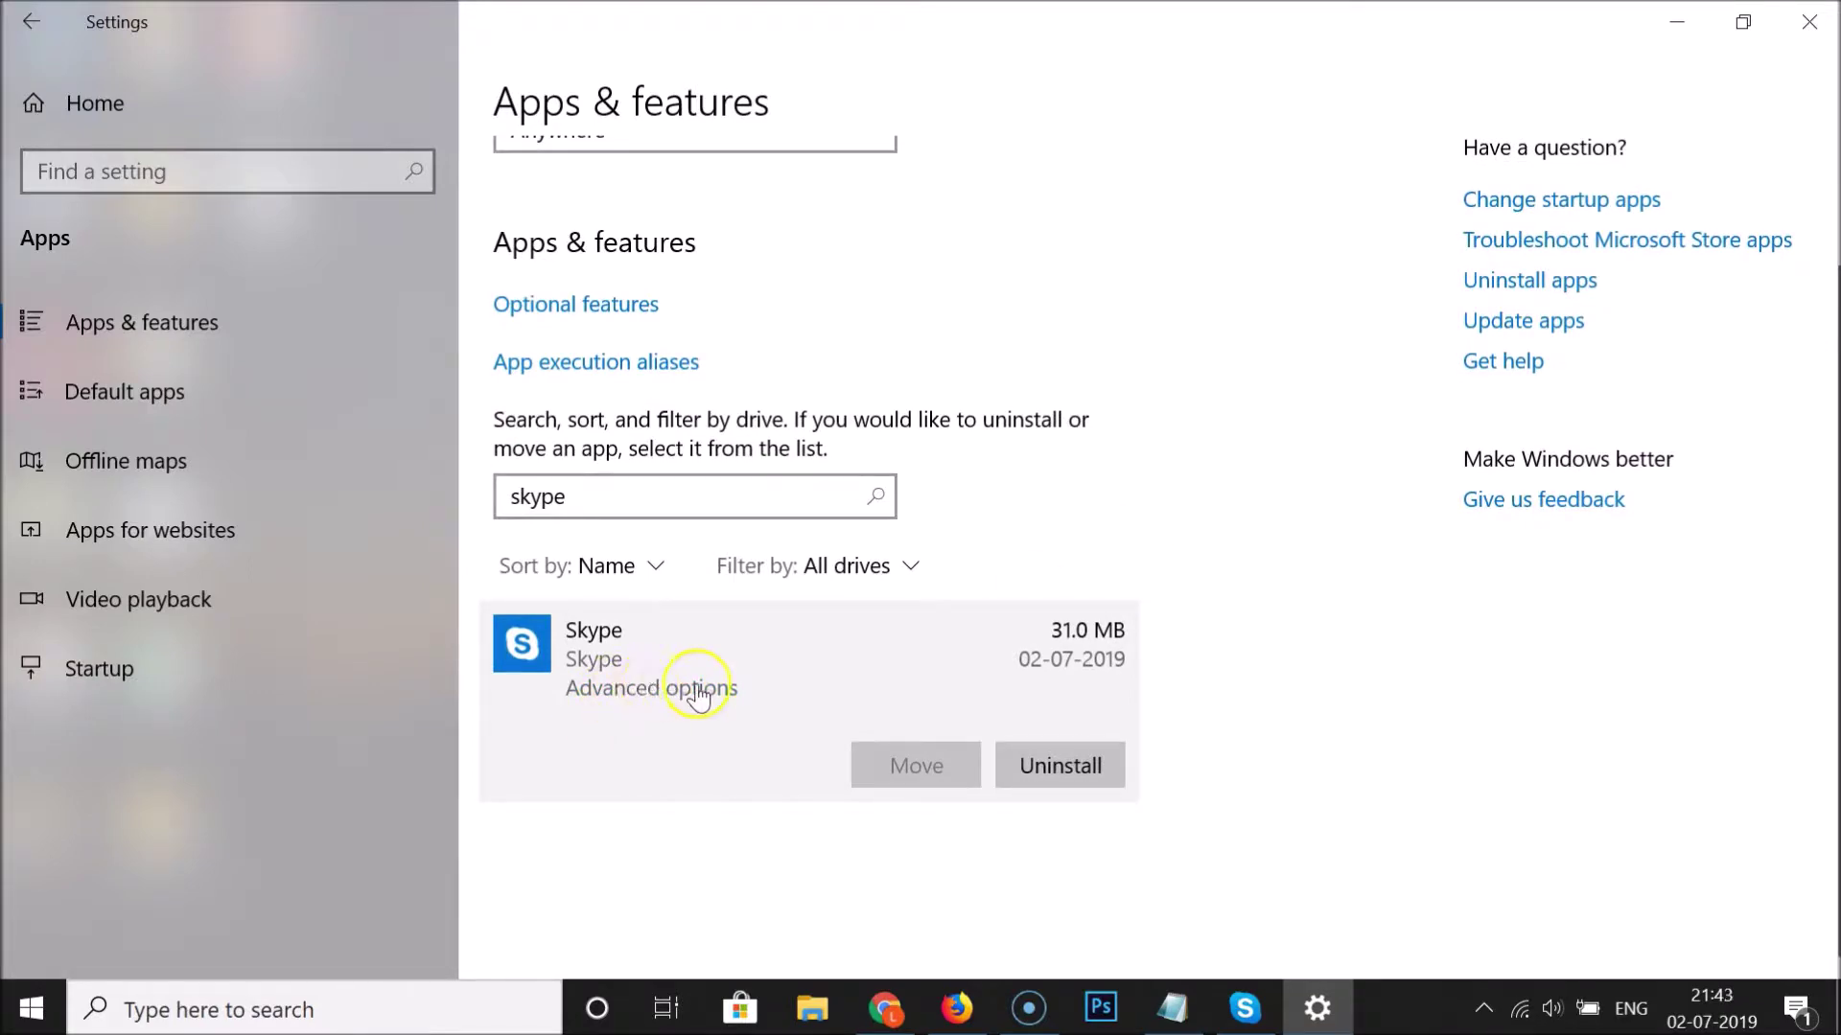
In Skype's Advanced options, request a Reset, bringing up the data-deletion warning
click(640, 691)
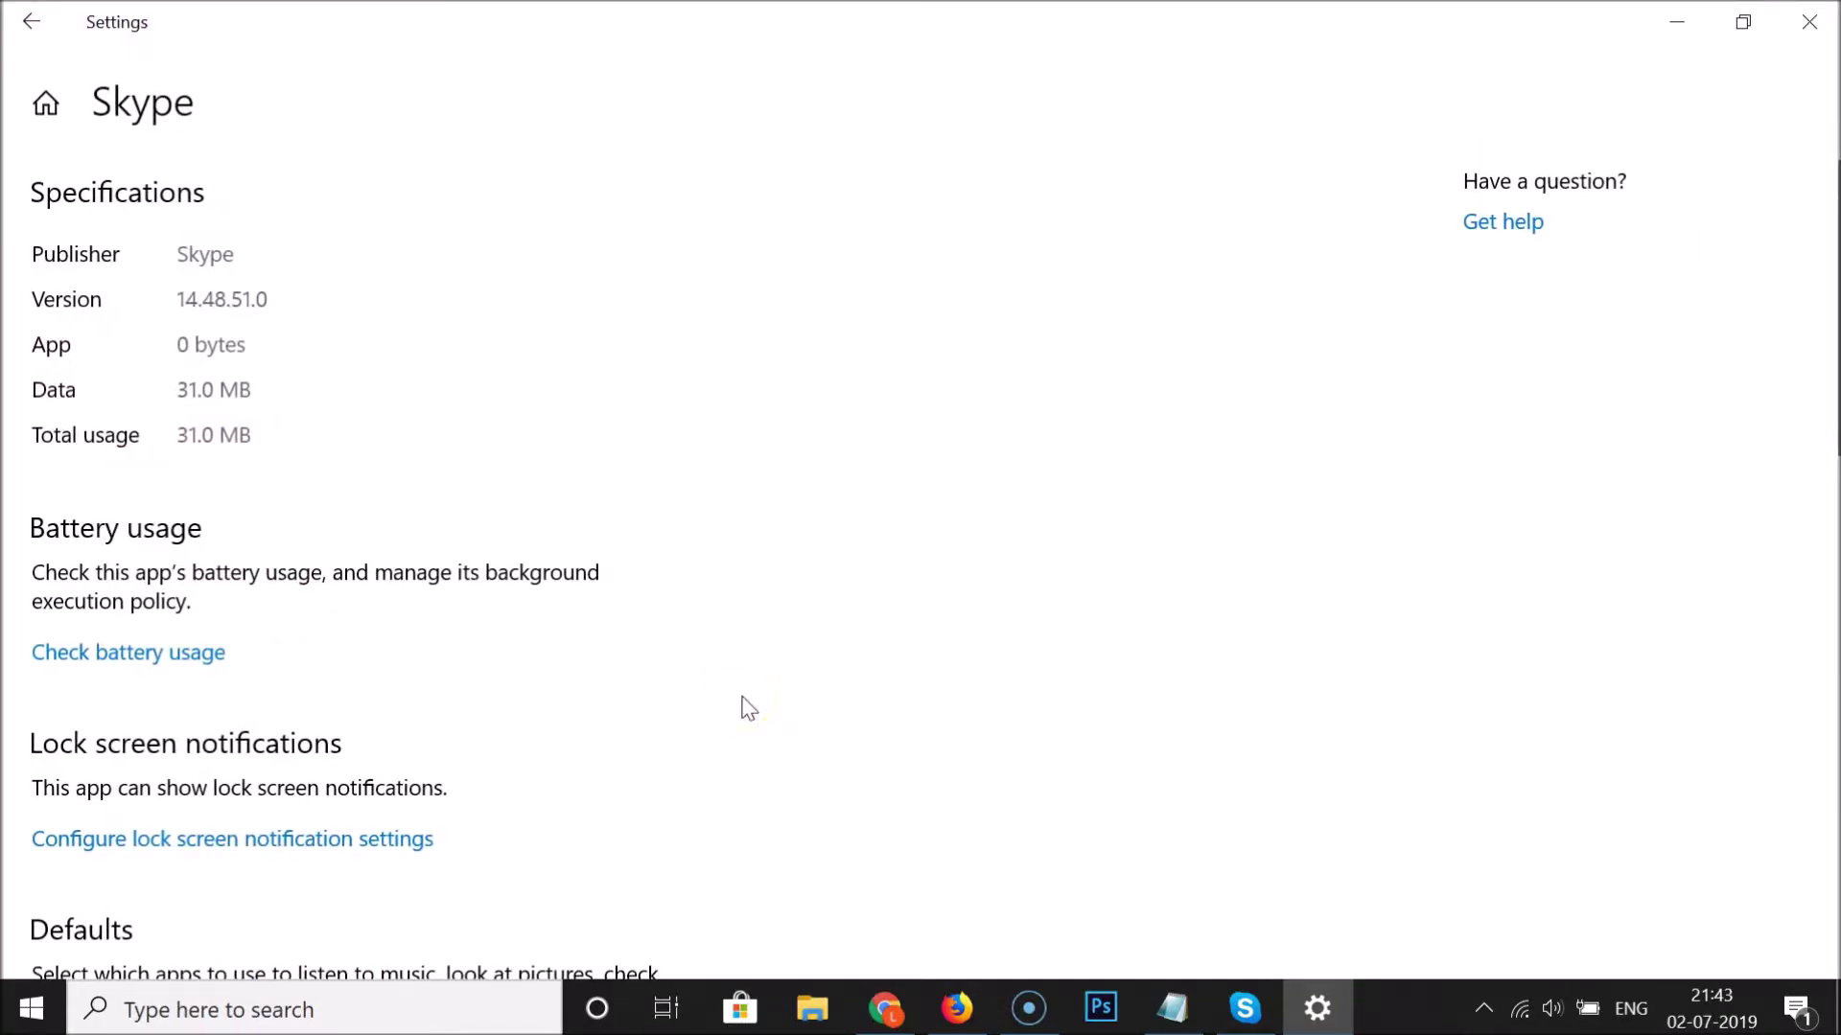
scroll(484, 494, down, 2)
scroll(490, 494, down, 2)
scroll(498, 497, down, 1)
scroll(497, 497, down, 1)
scroll(497, 501, down, 2)
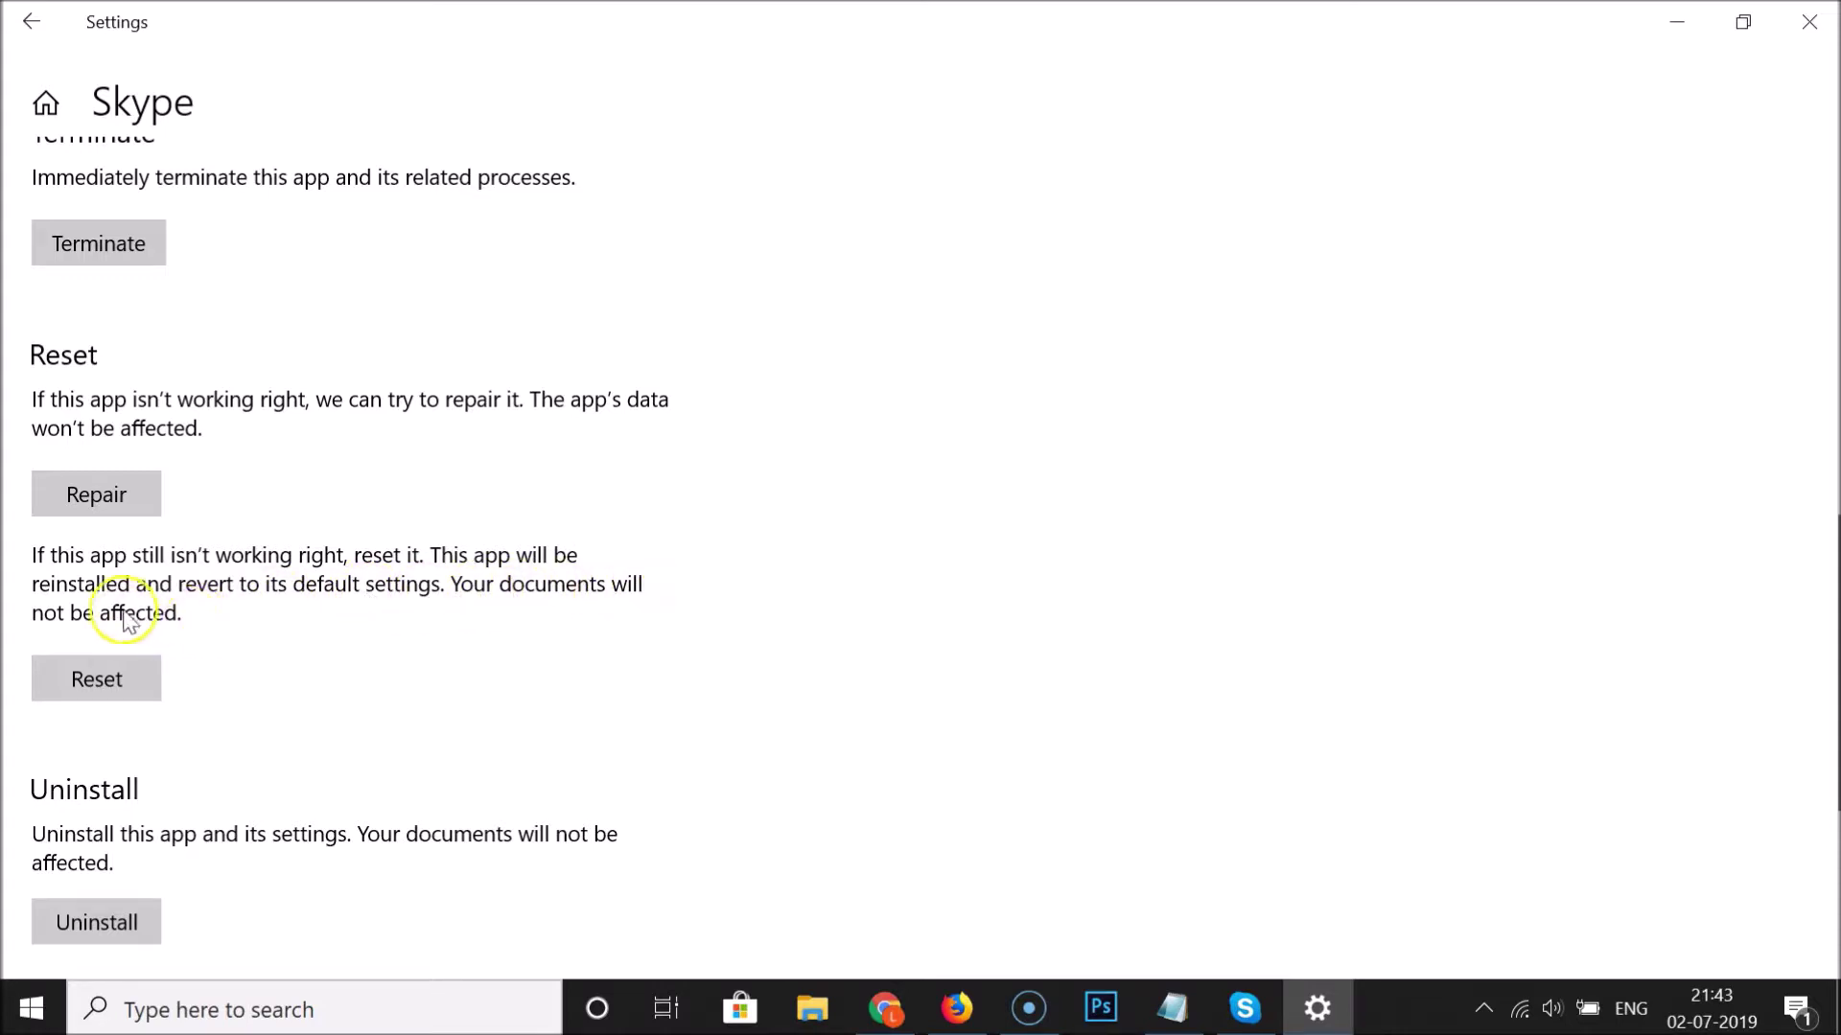
click(118, 686)
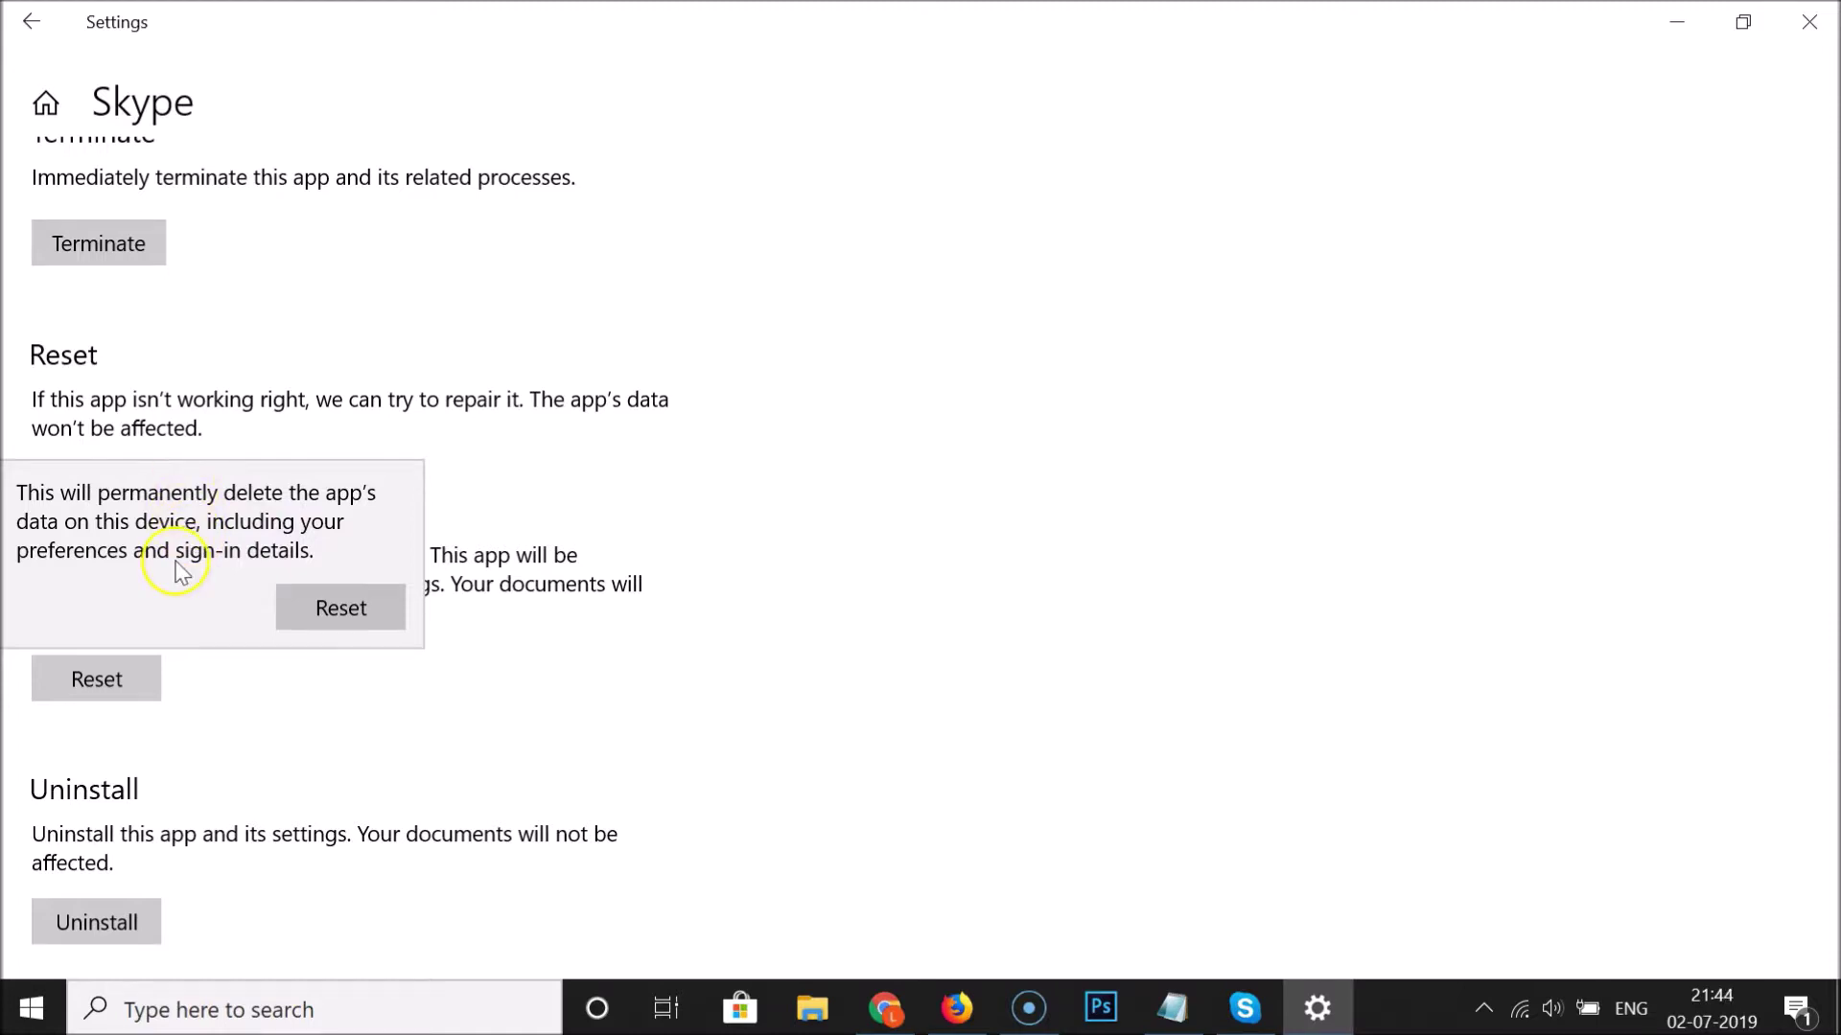
Confirm the Skype reset, wait for completion, and close Settings
click(324, 610)
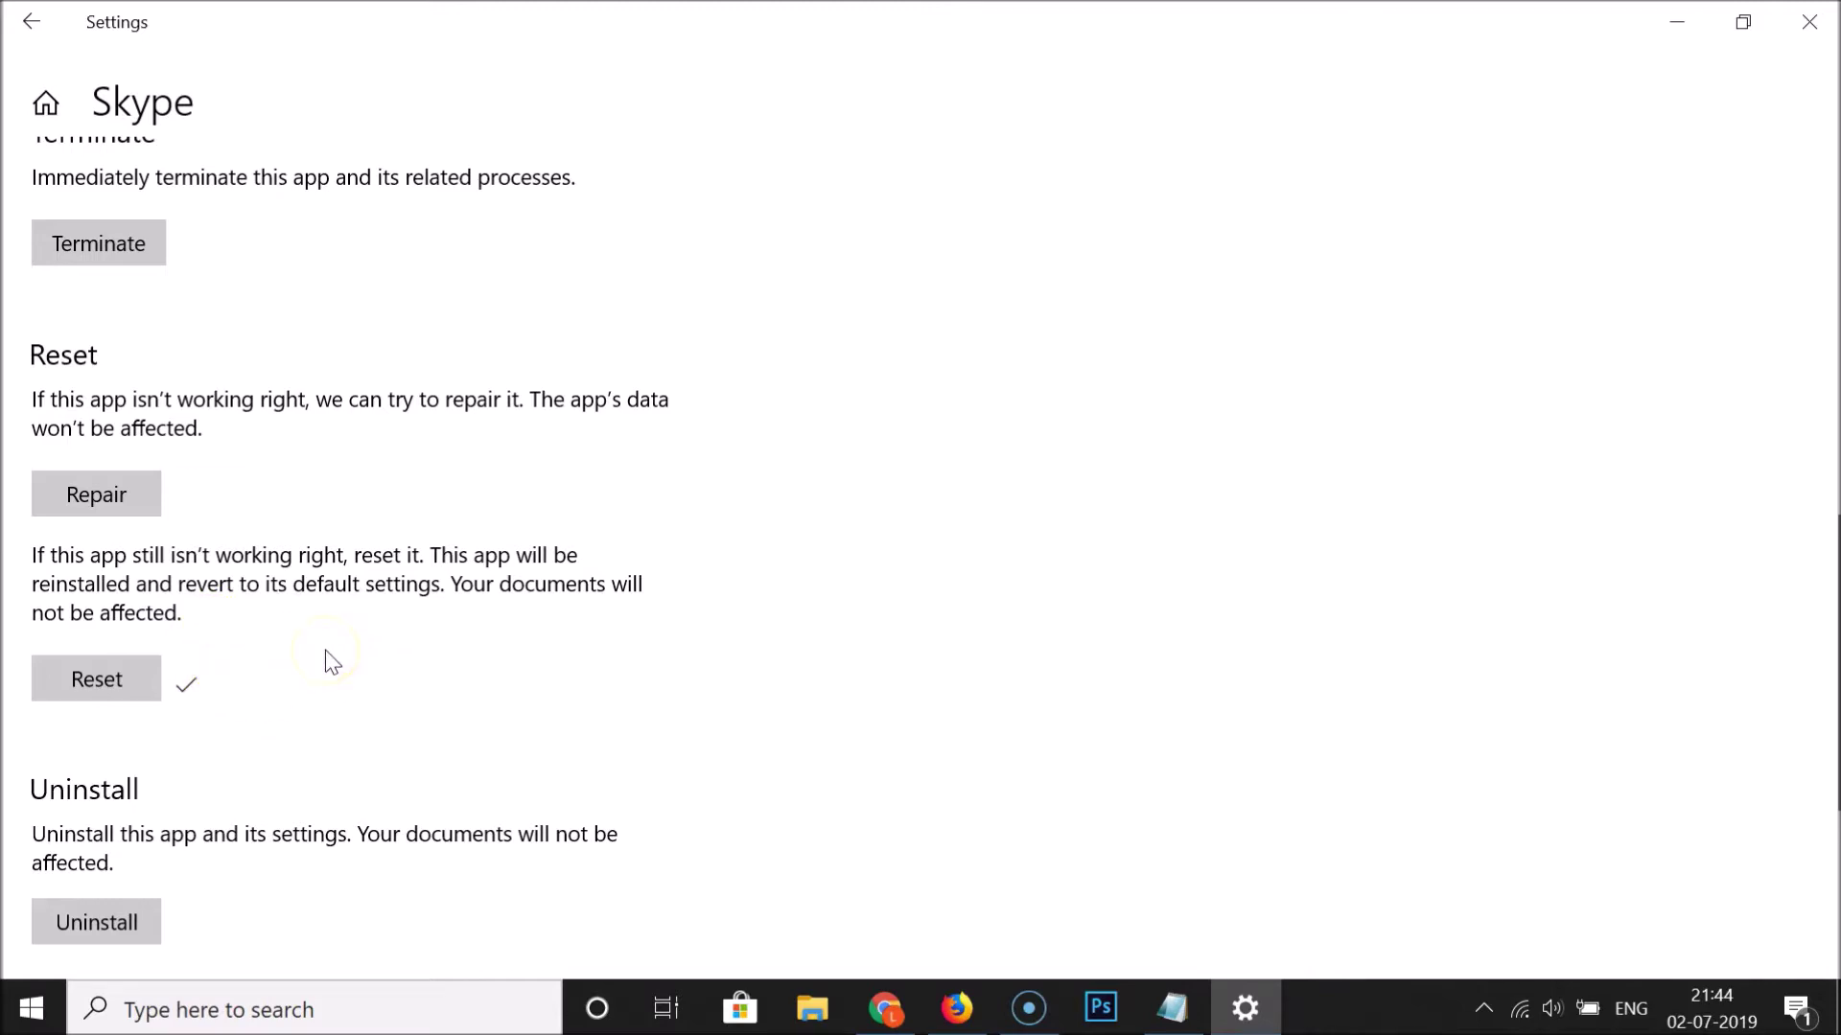
click(1805, 37)
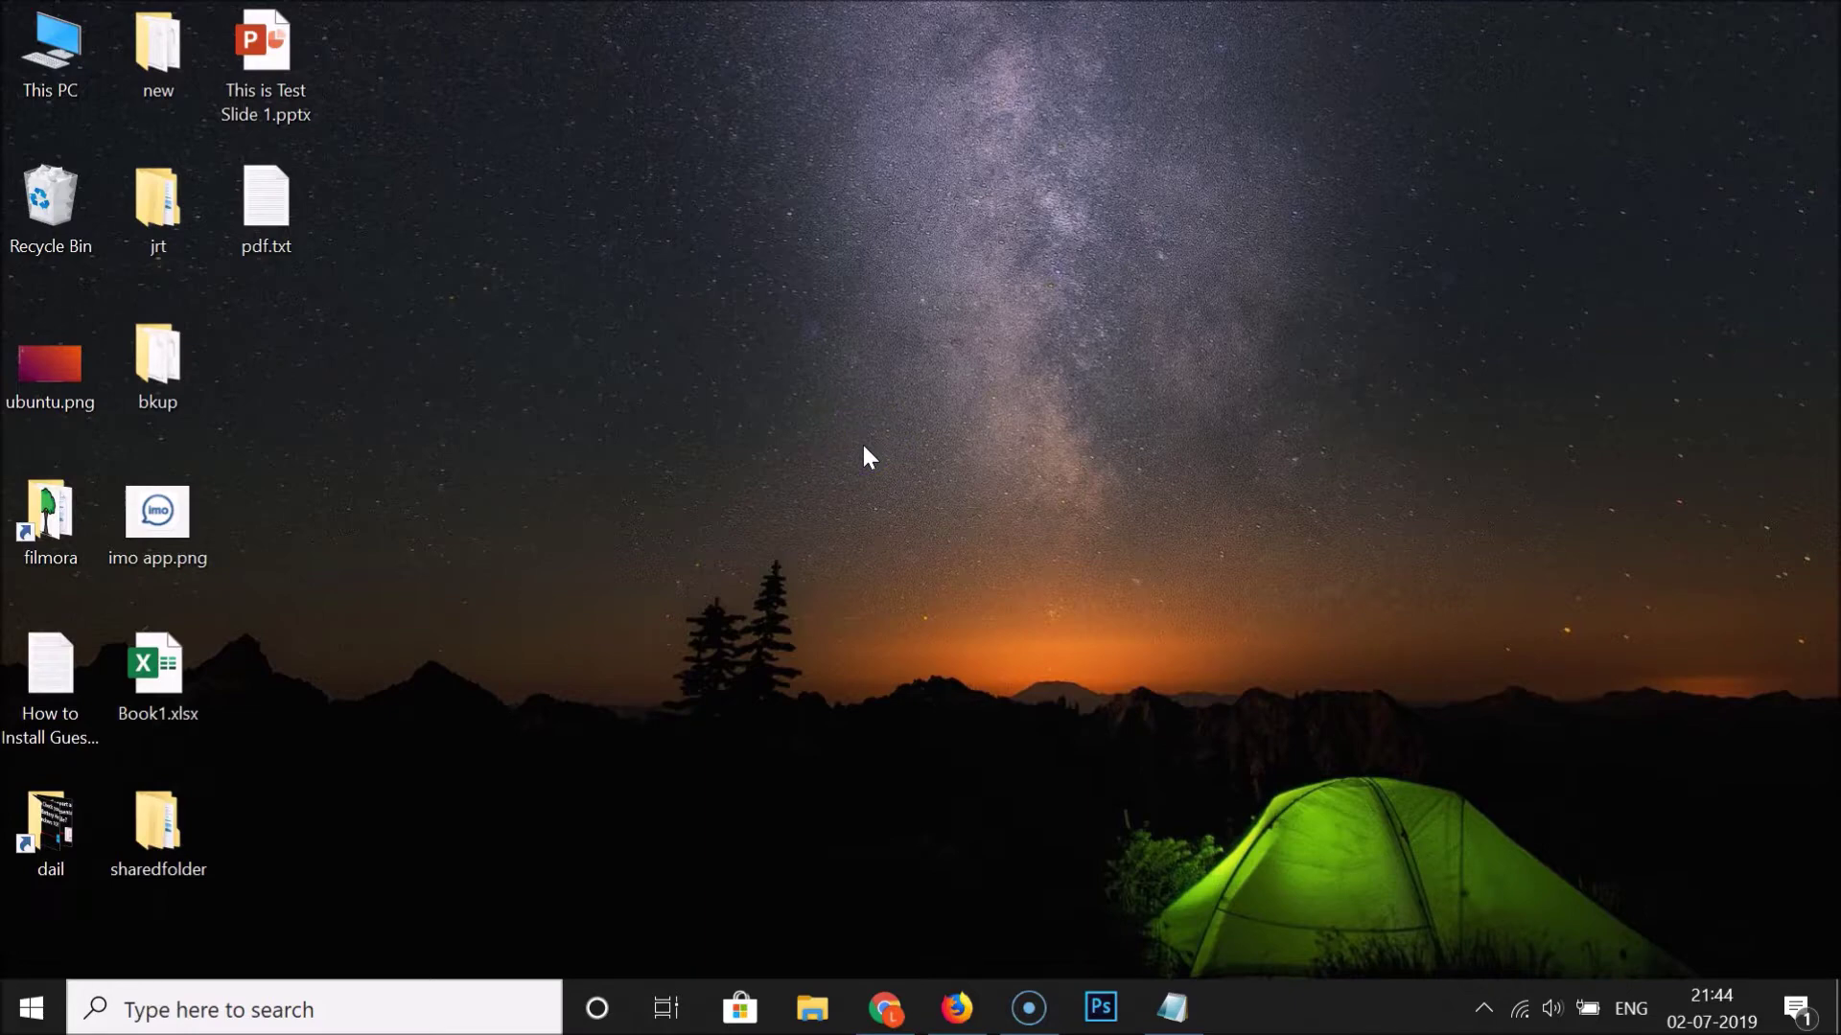
click(318, 1011)
text(s)
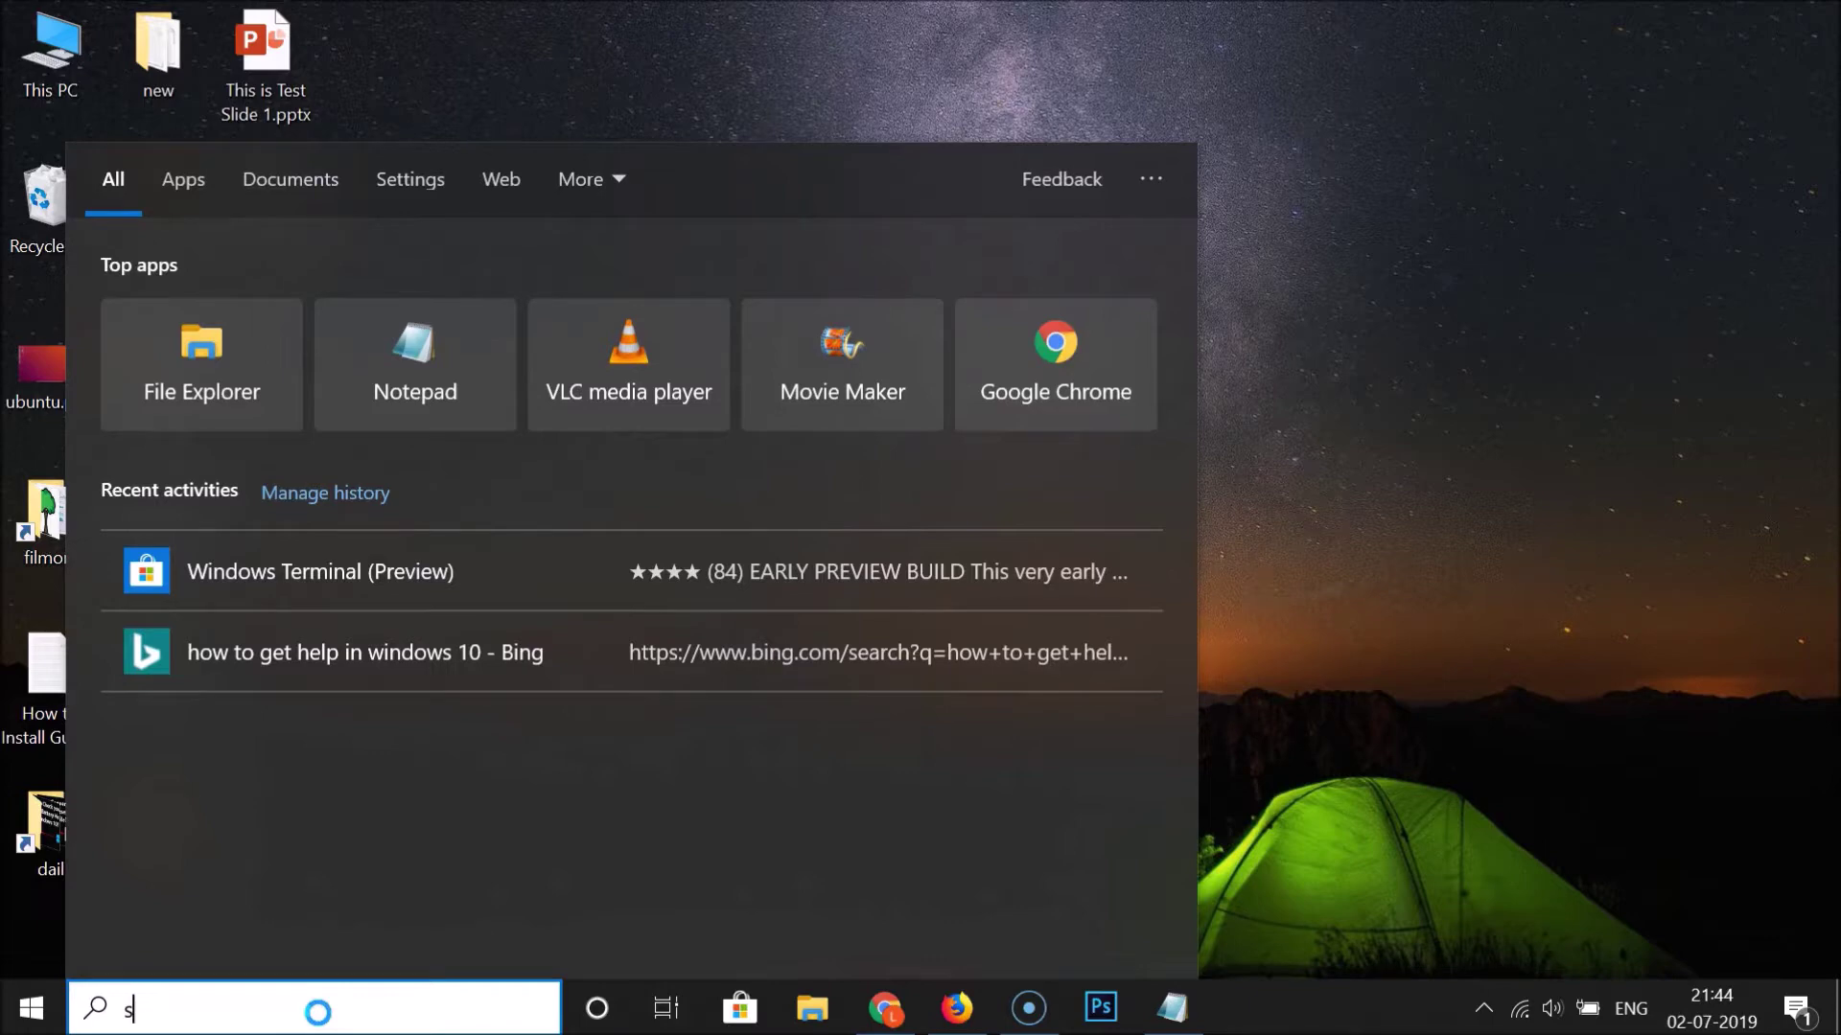
text(e)
Search 'skype' from the taskbar and launch the freshly reset Skype app
key(BackSpace)
text(ky)
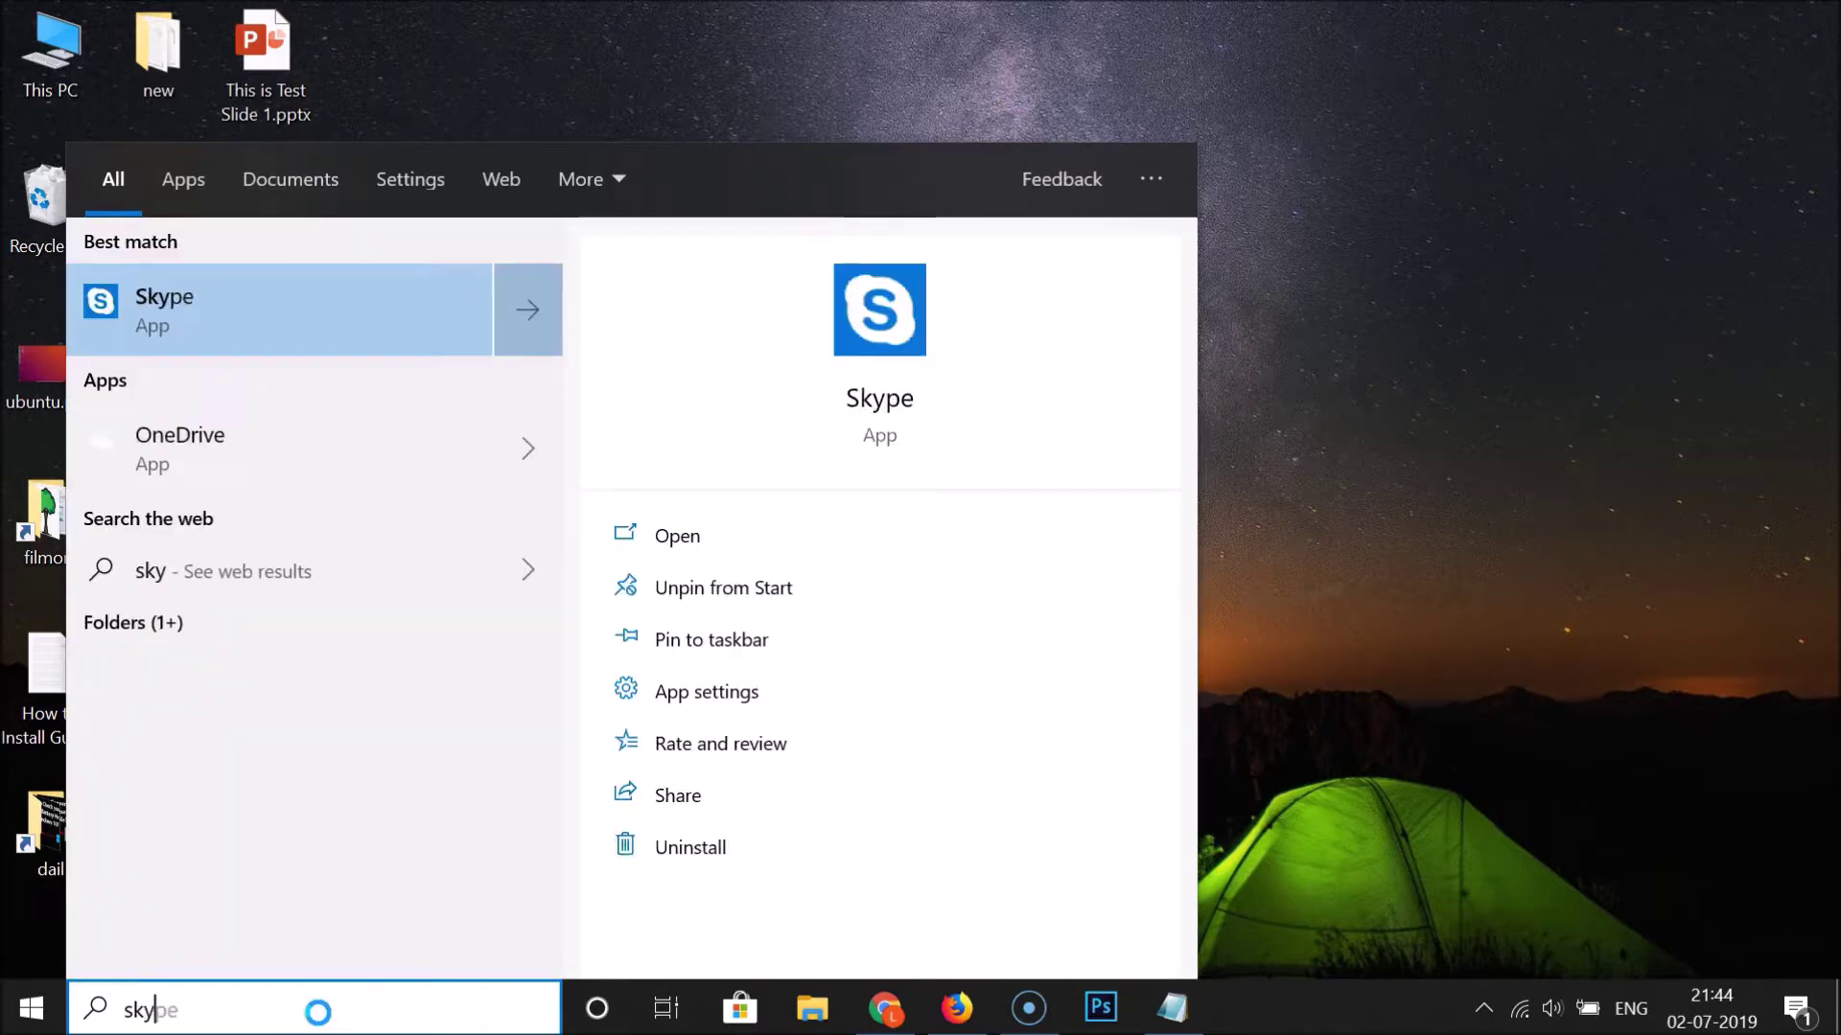
text(pe)
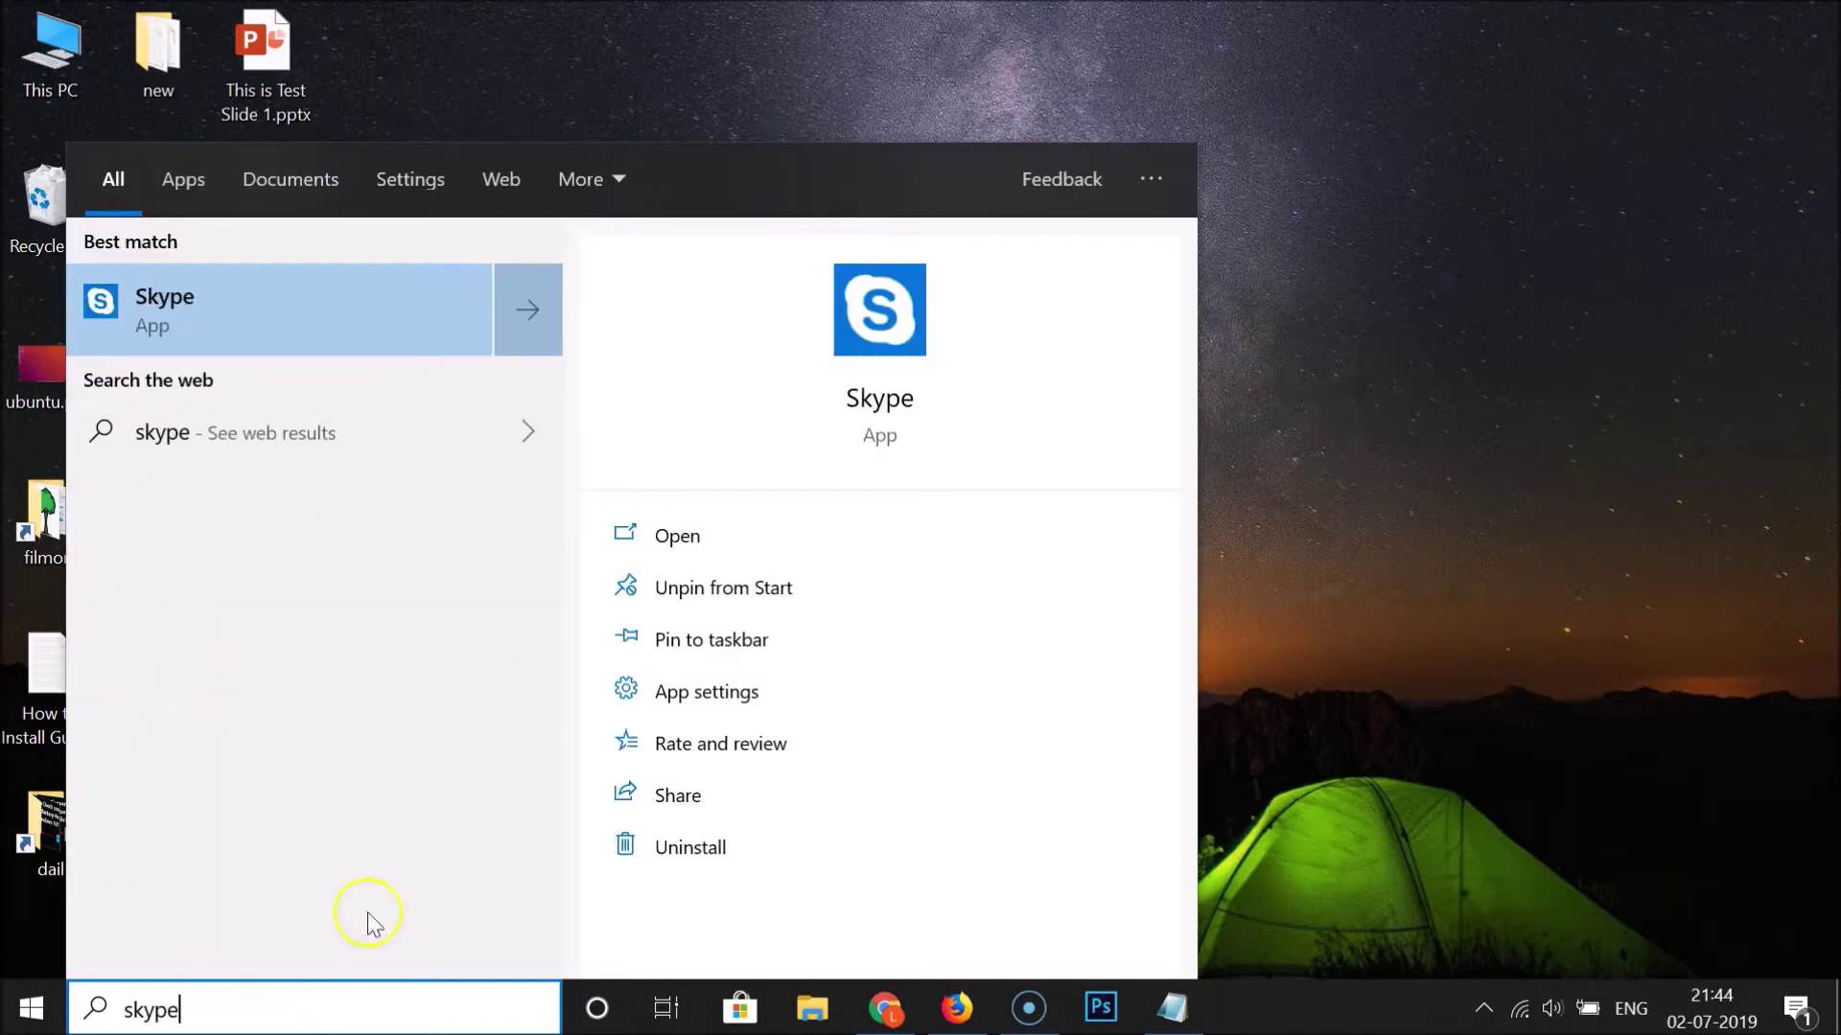
click(269, 305)
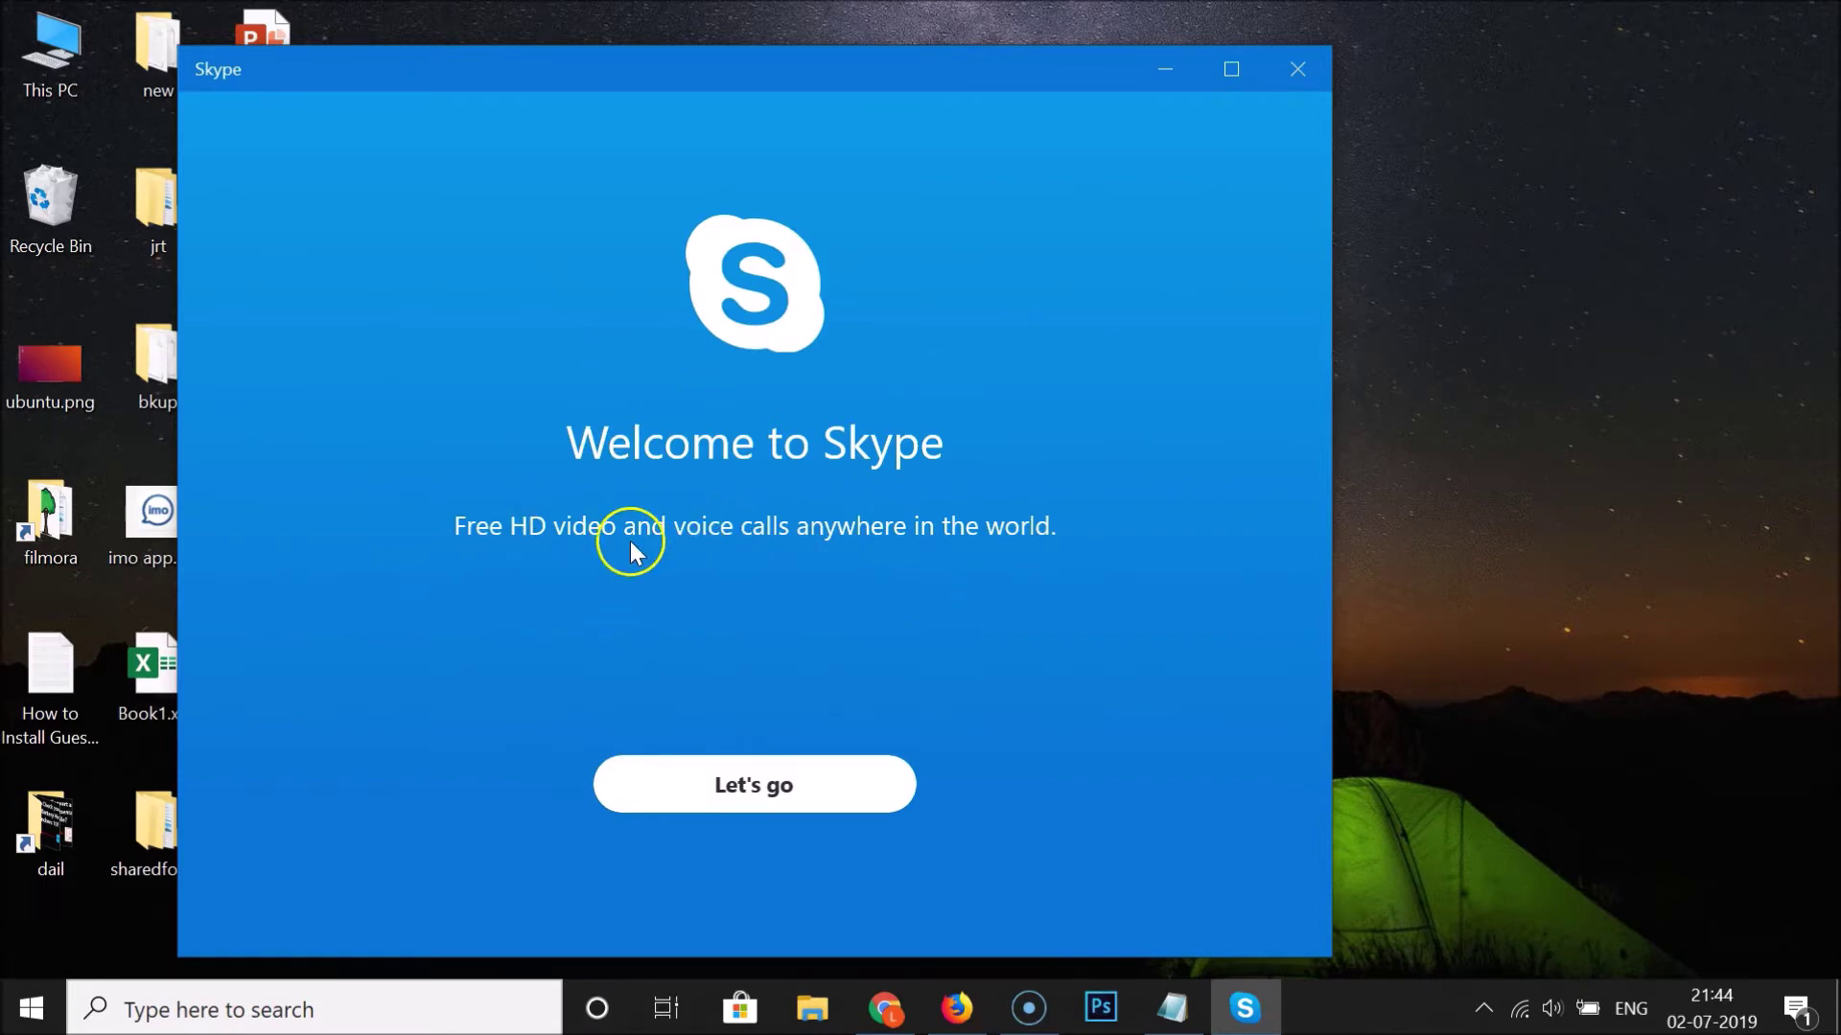
Pass the welcome screen with Let's go and choose Sign in or create
click(761, 799)
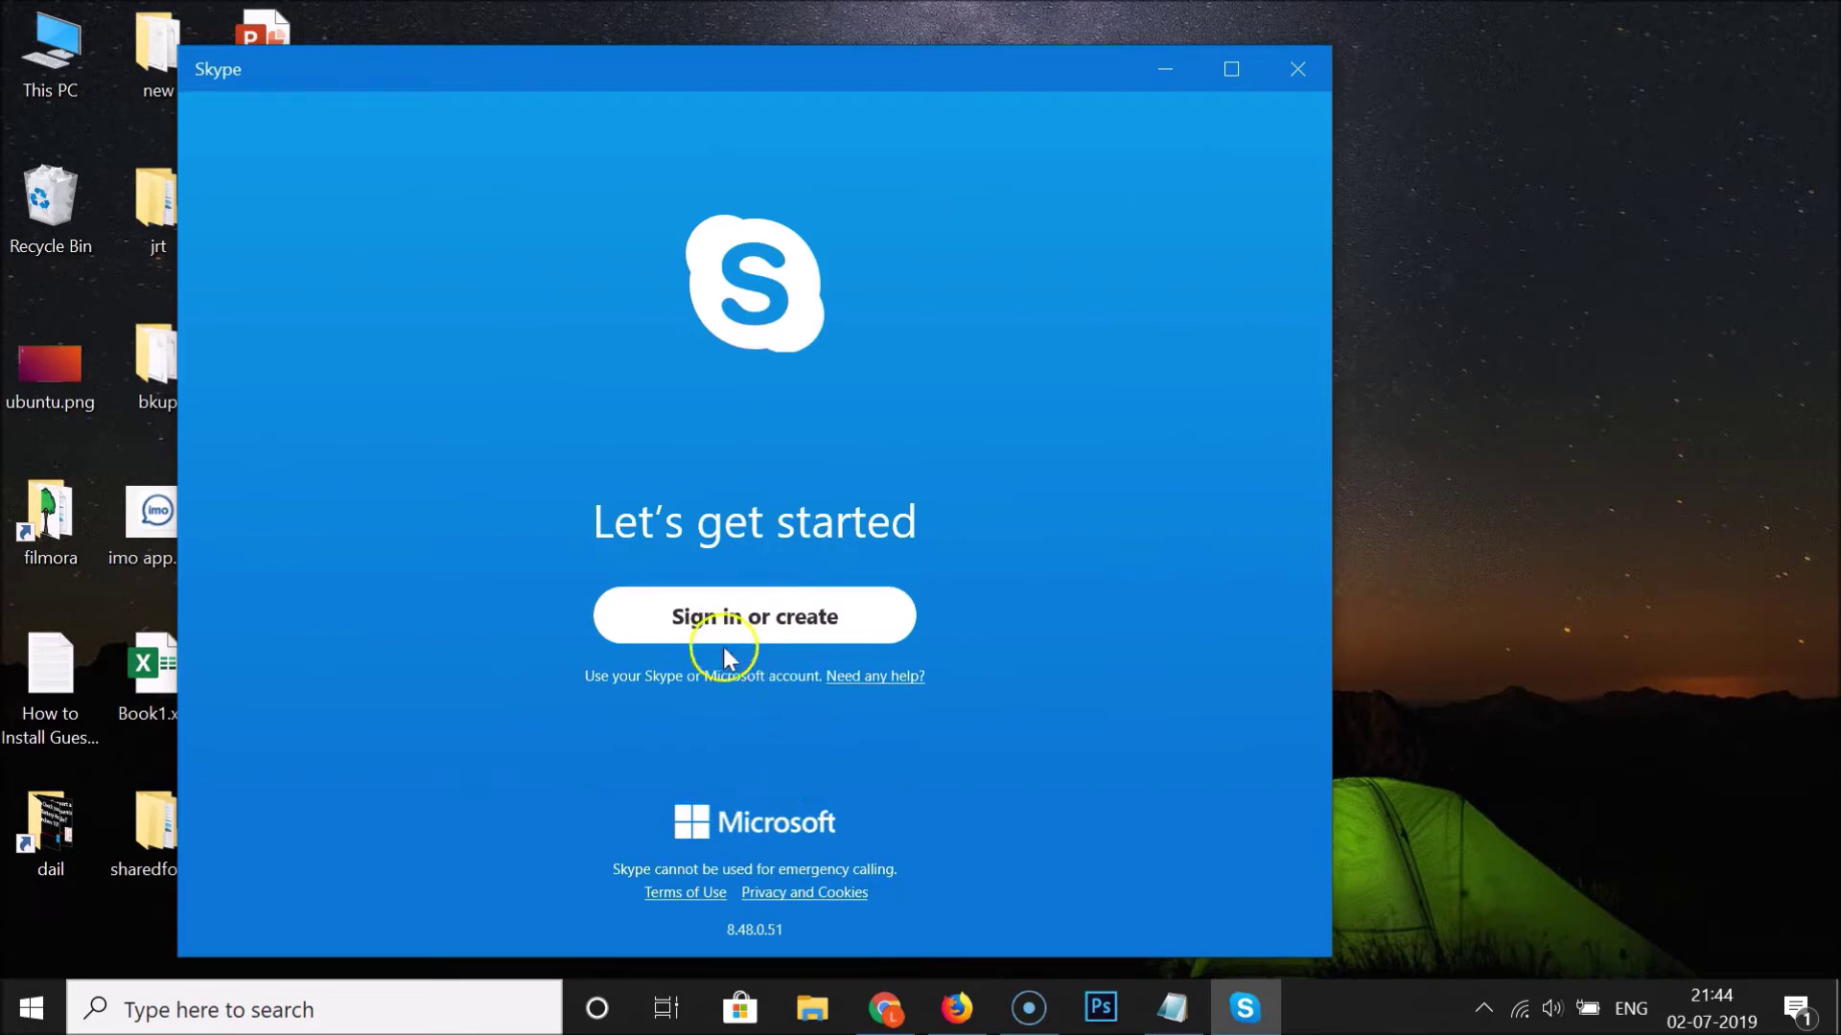
click(784, 626)
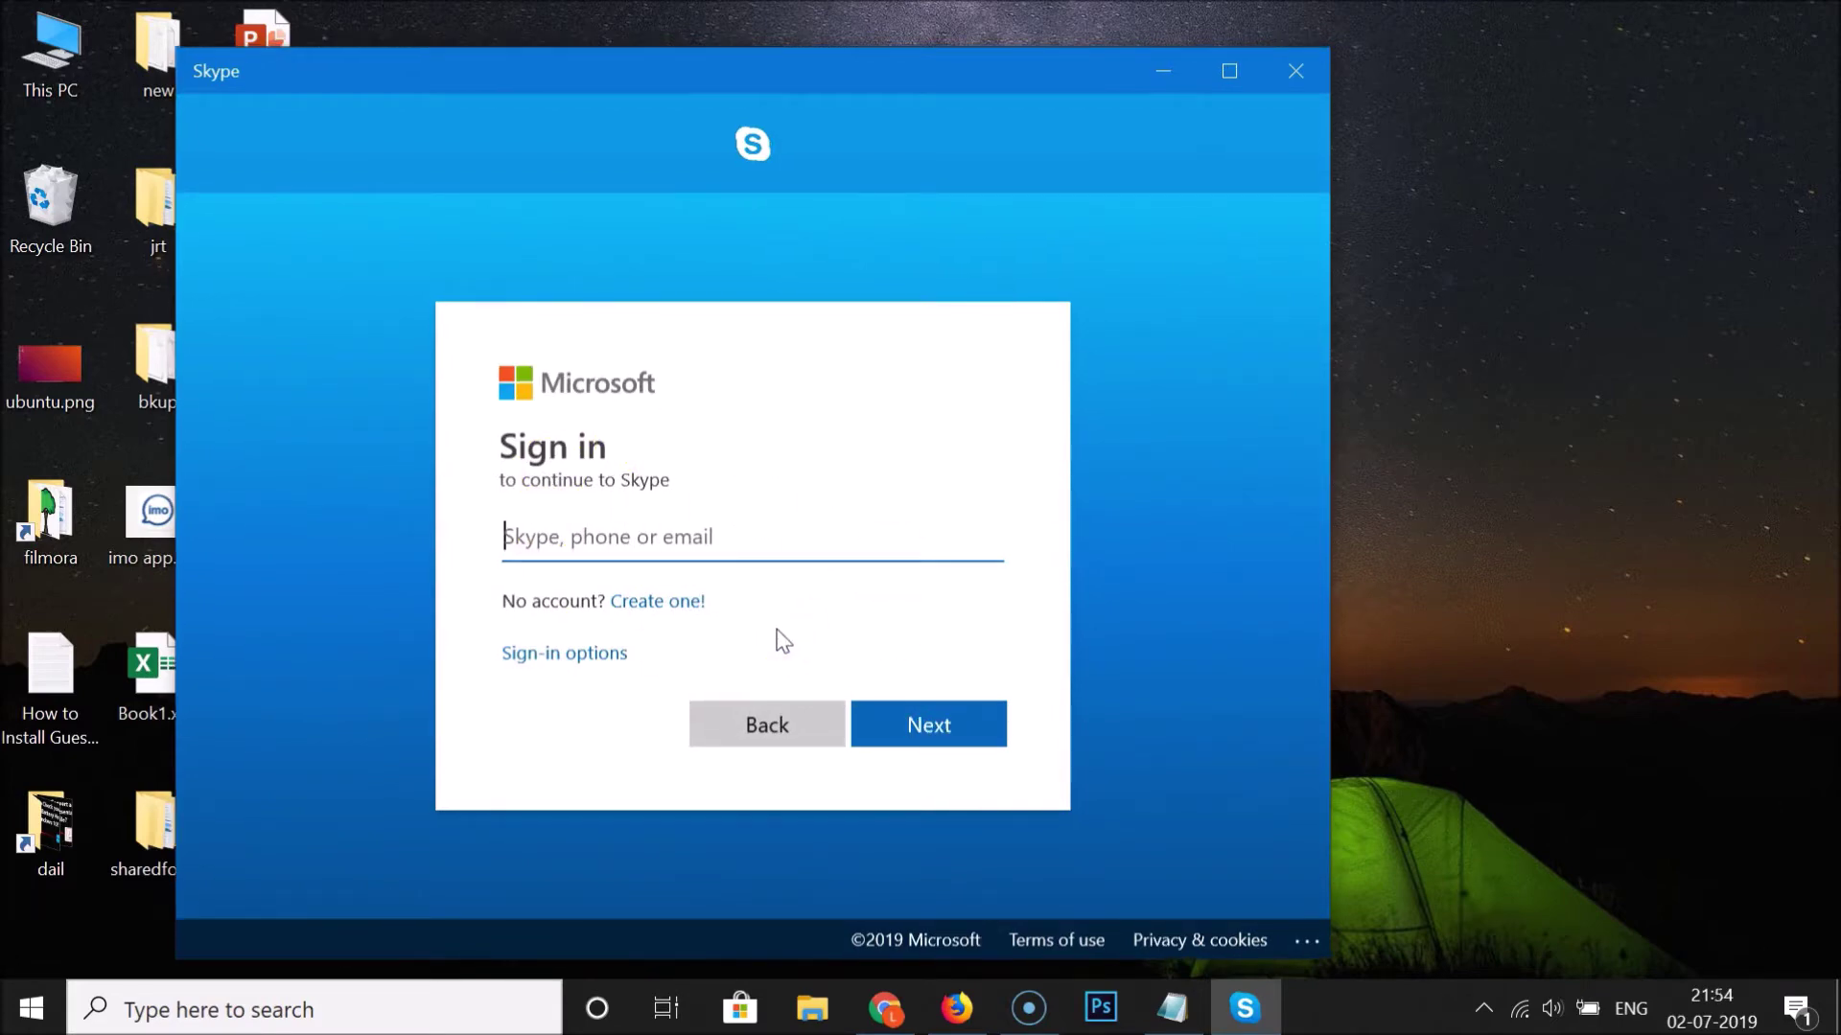
Sign in to Skype with the account email and password
click(660, 542)
text(s)
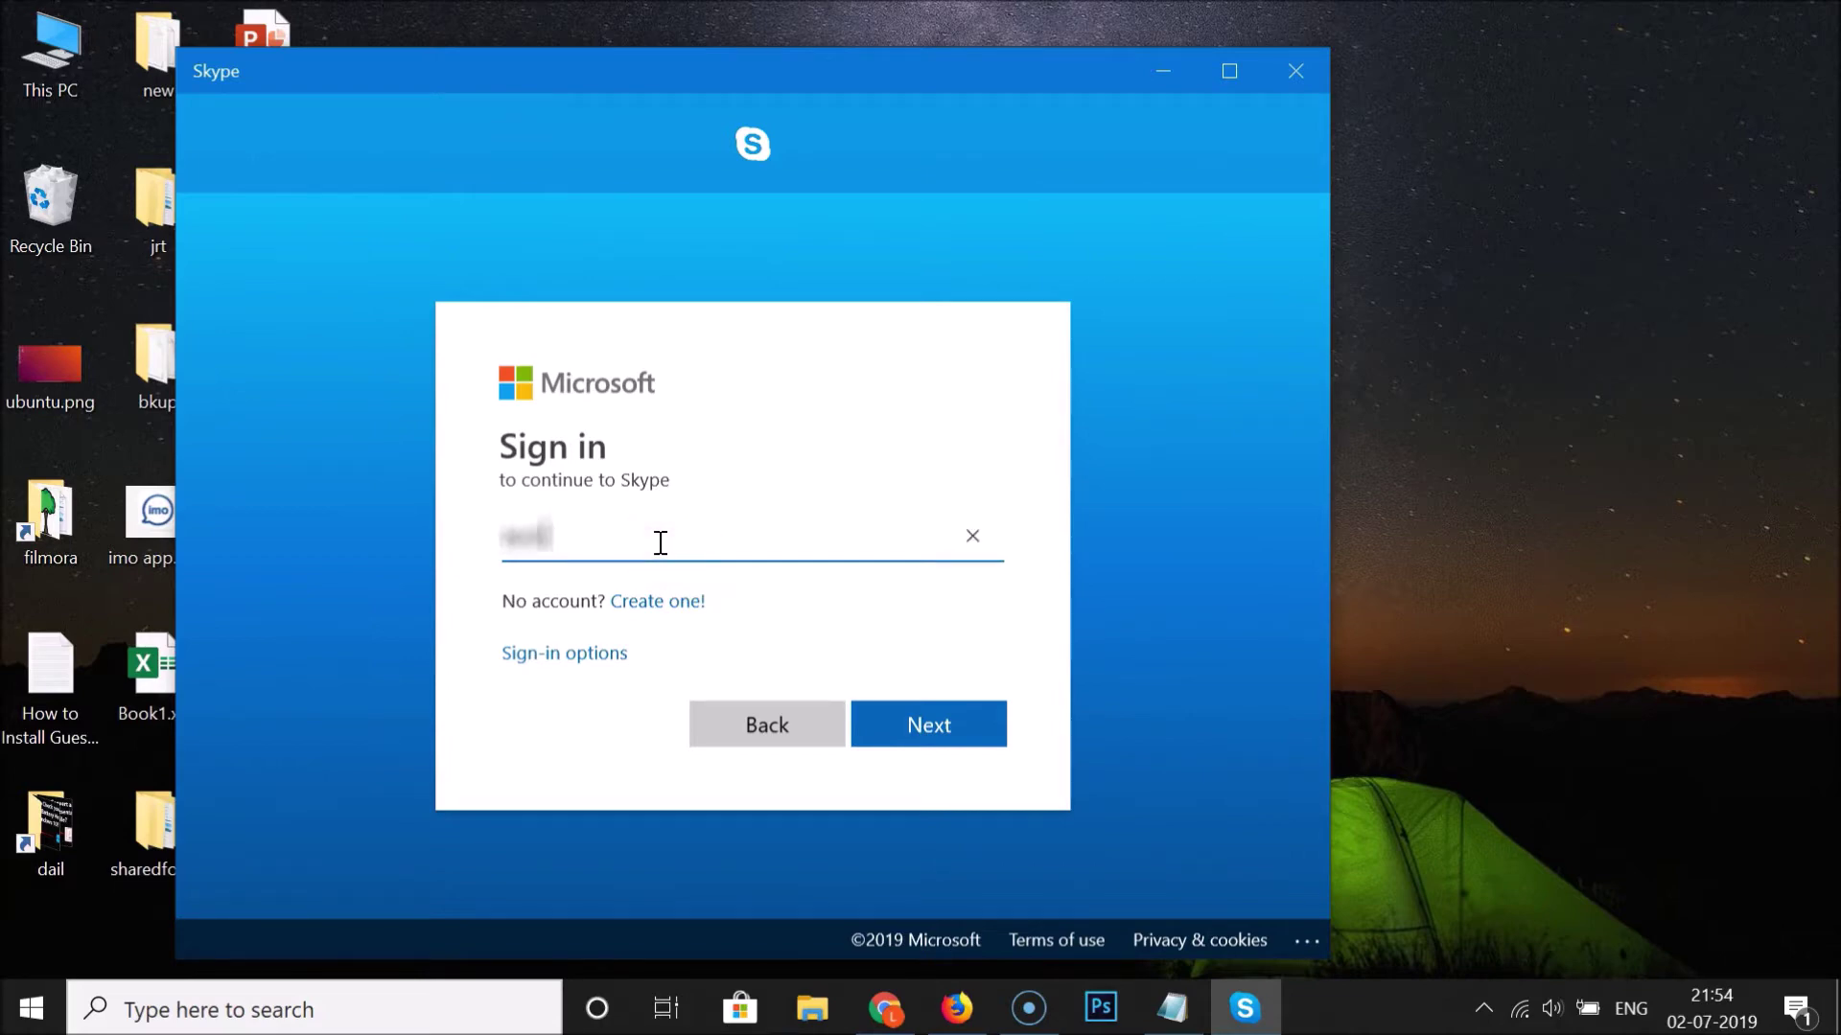
click(669, 546)
text(ccountname@gmail)
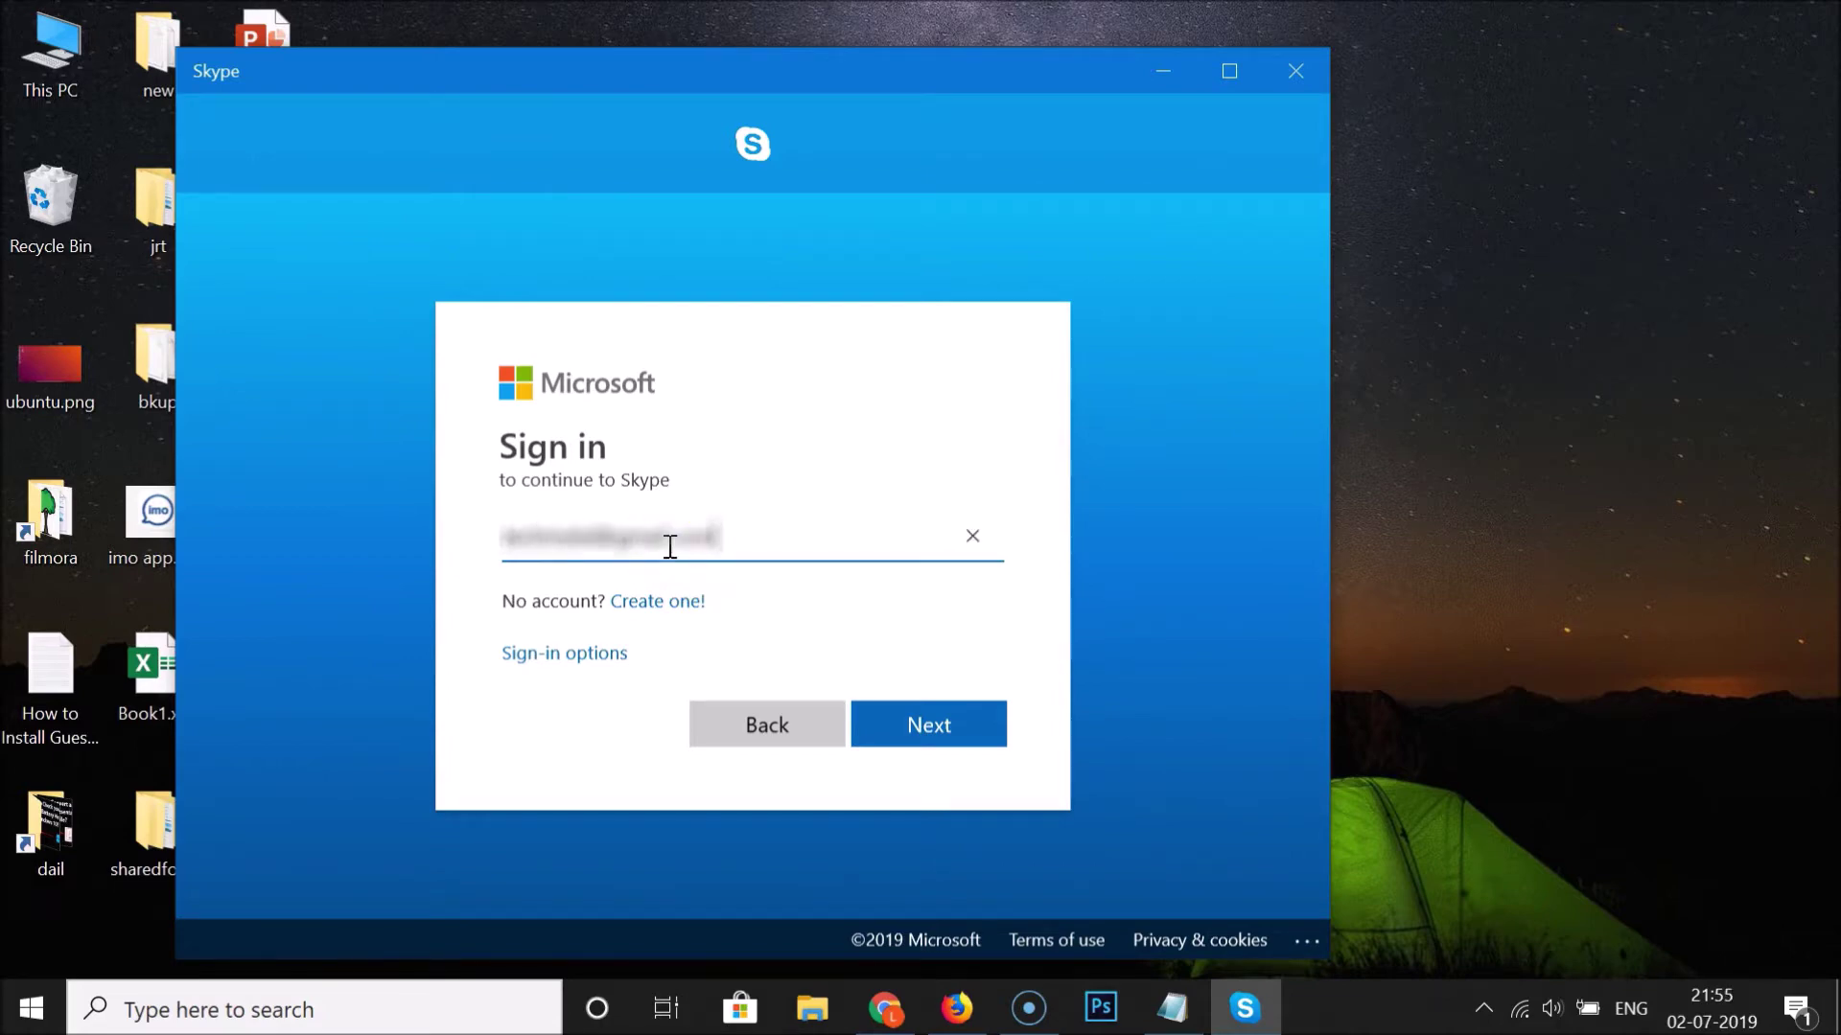
click(949, 727)
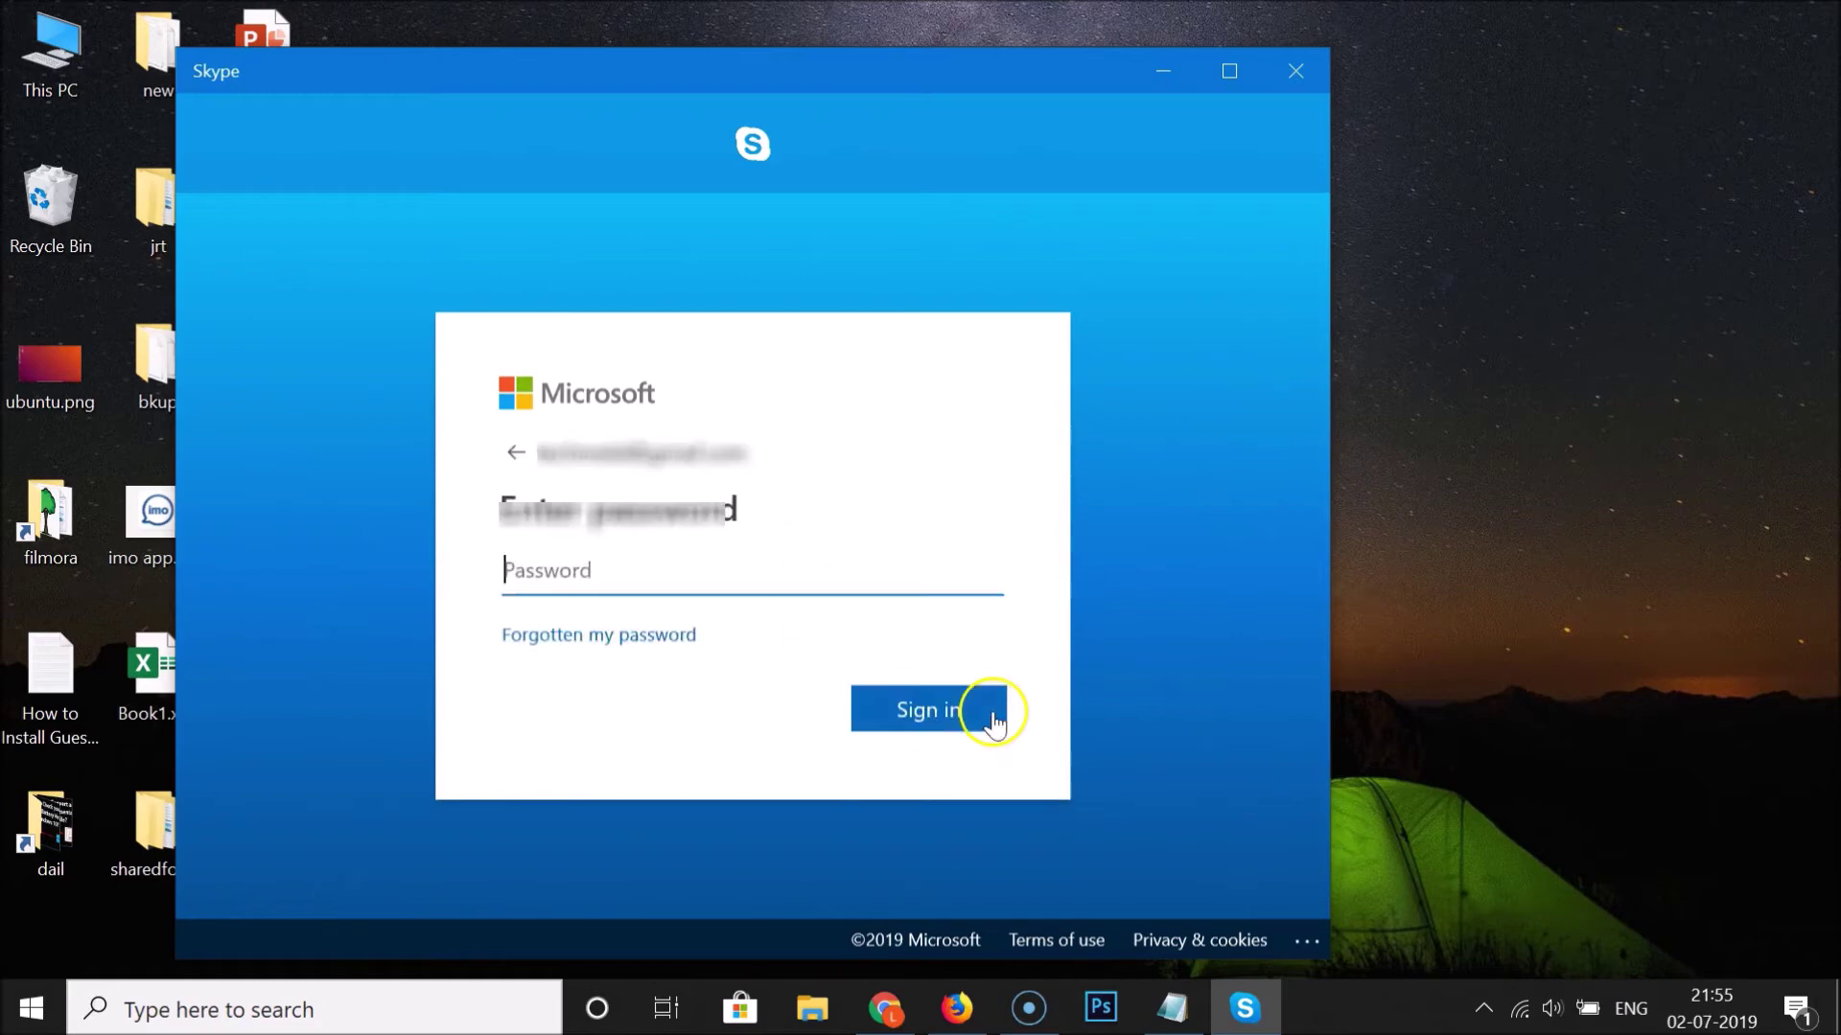
click(601, 570)
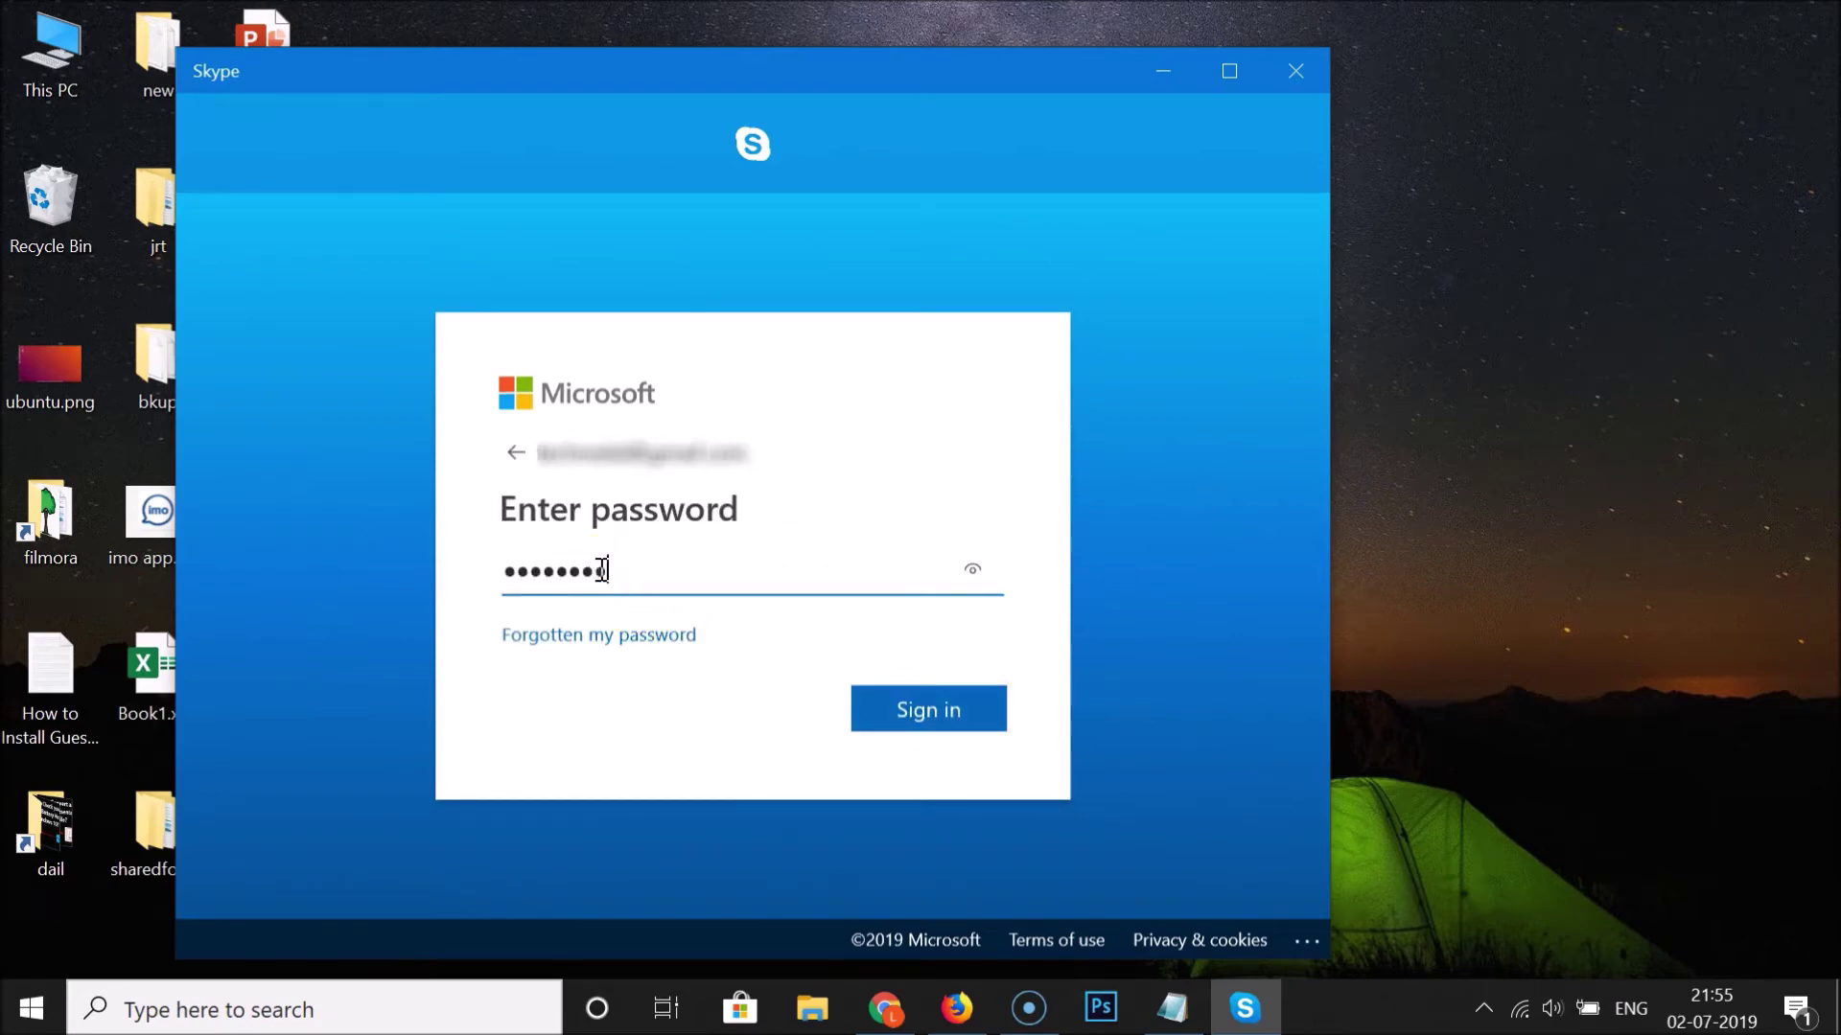
click(924, 727)
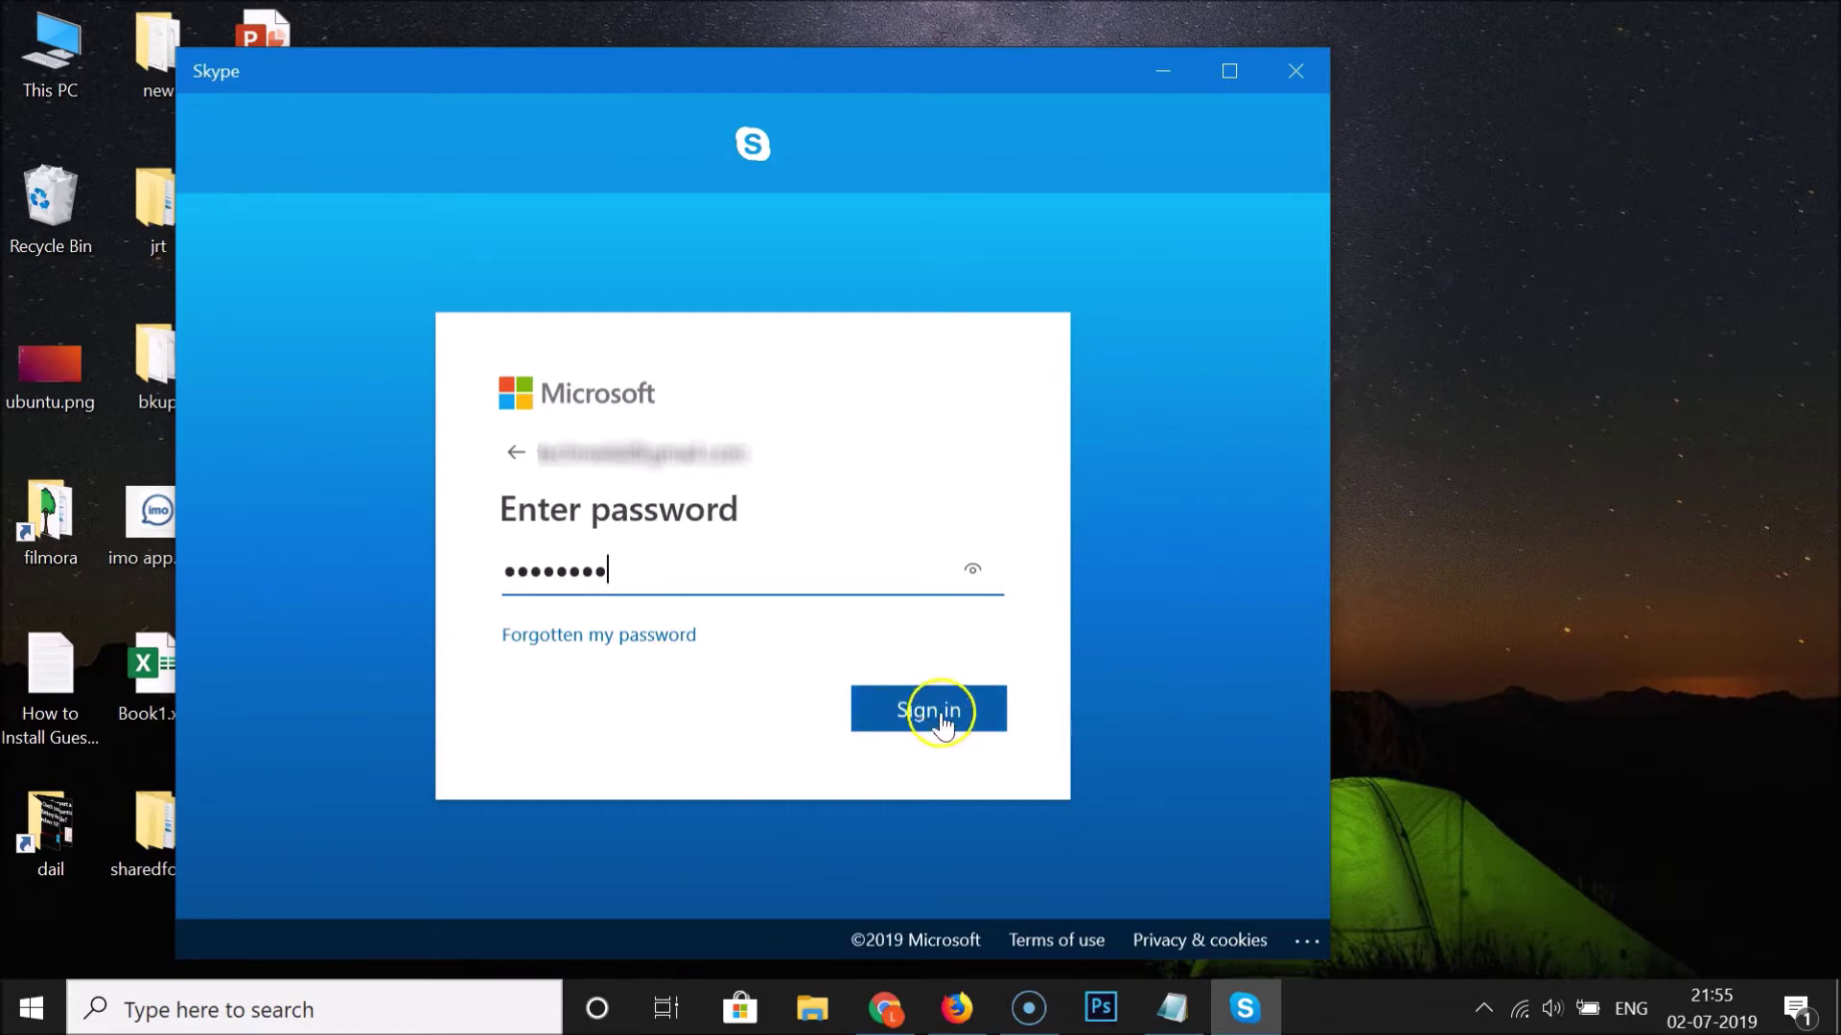
click(925, 727)
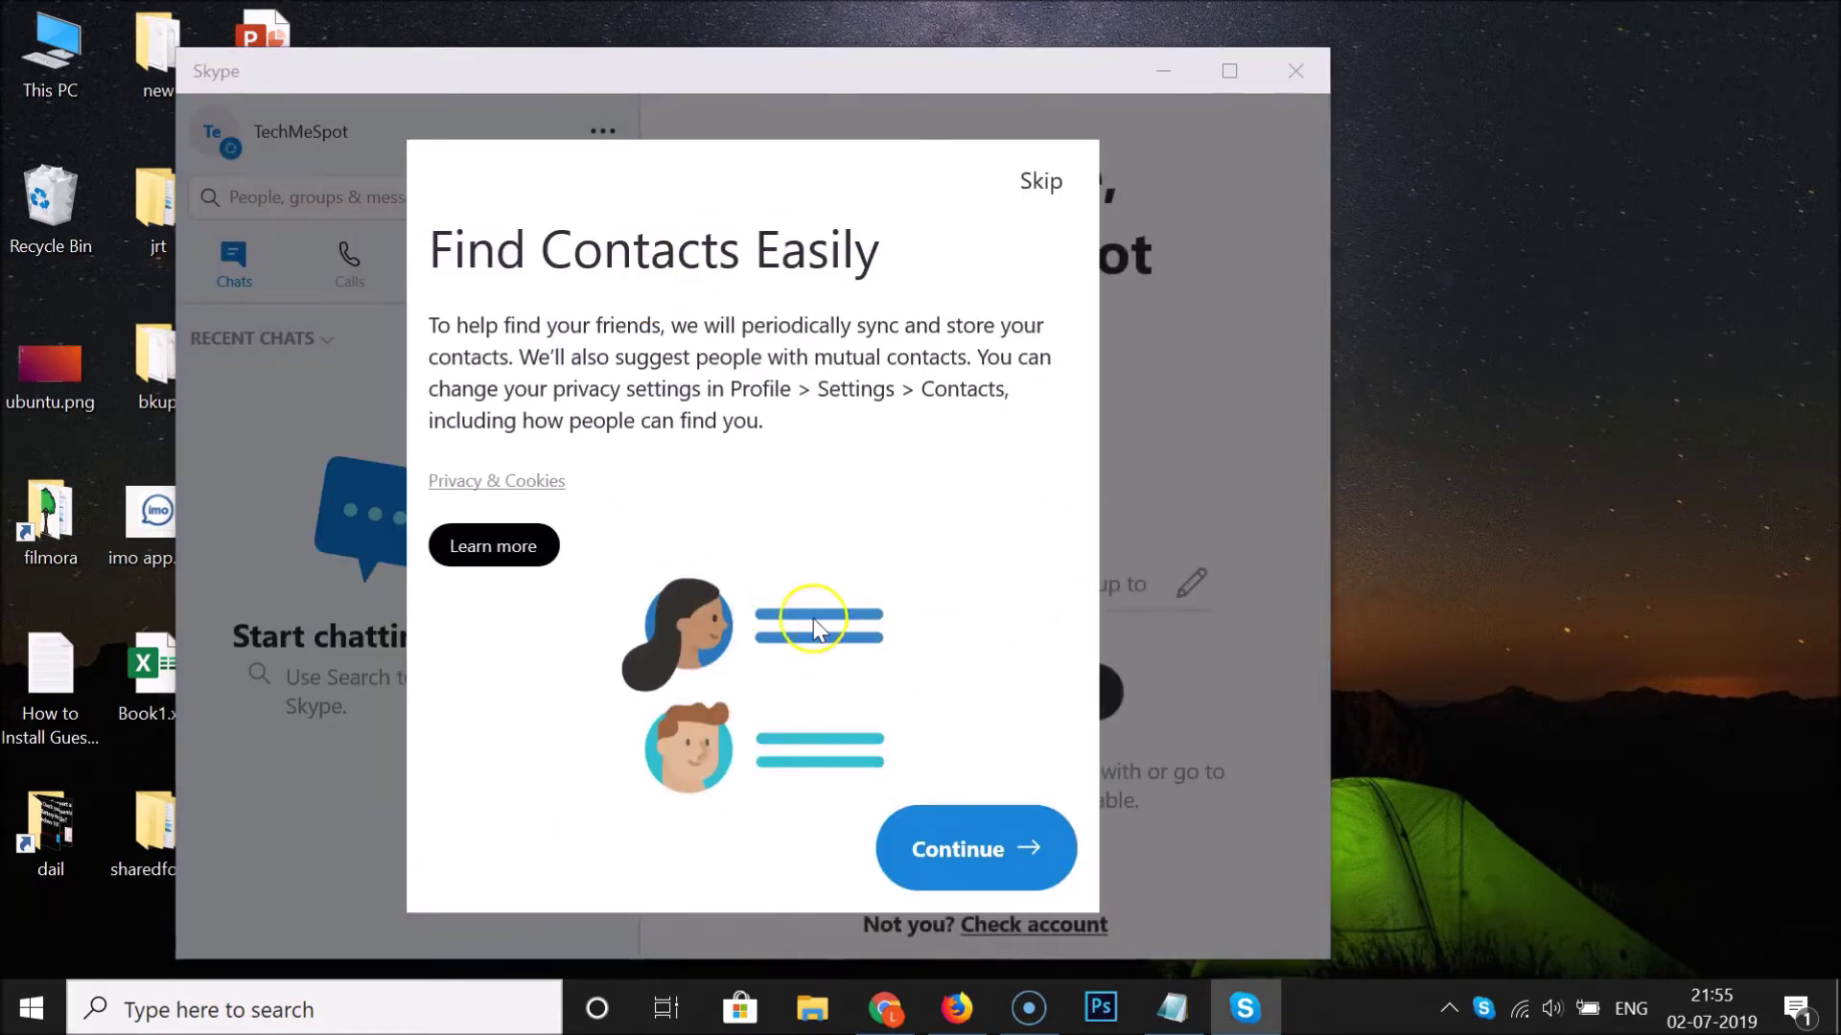
Dismiss the contacts prompt and bring the Notepad tutorial notes back to the front
click(996, 558)
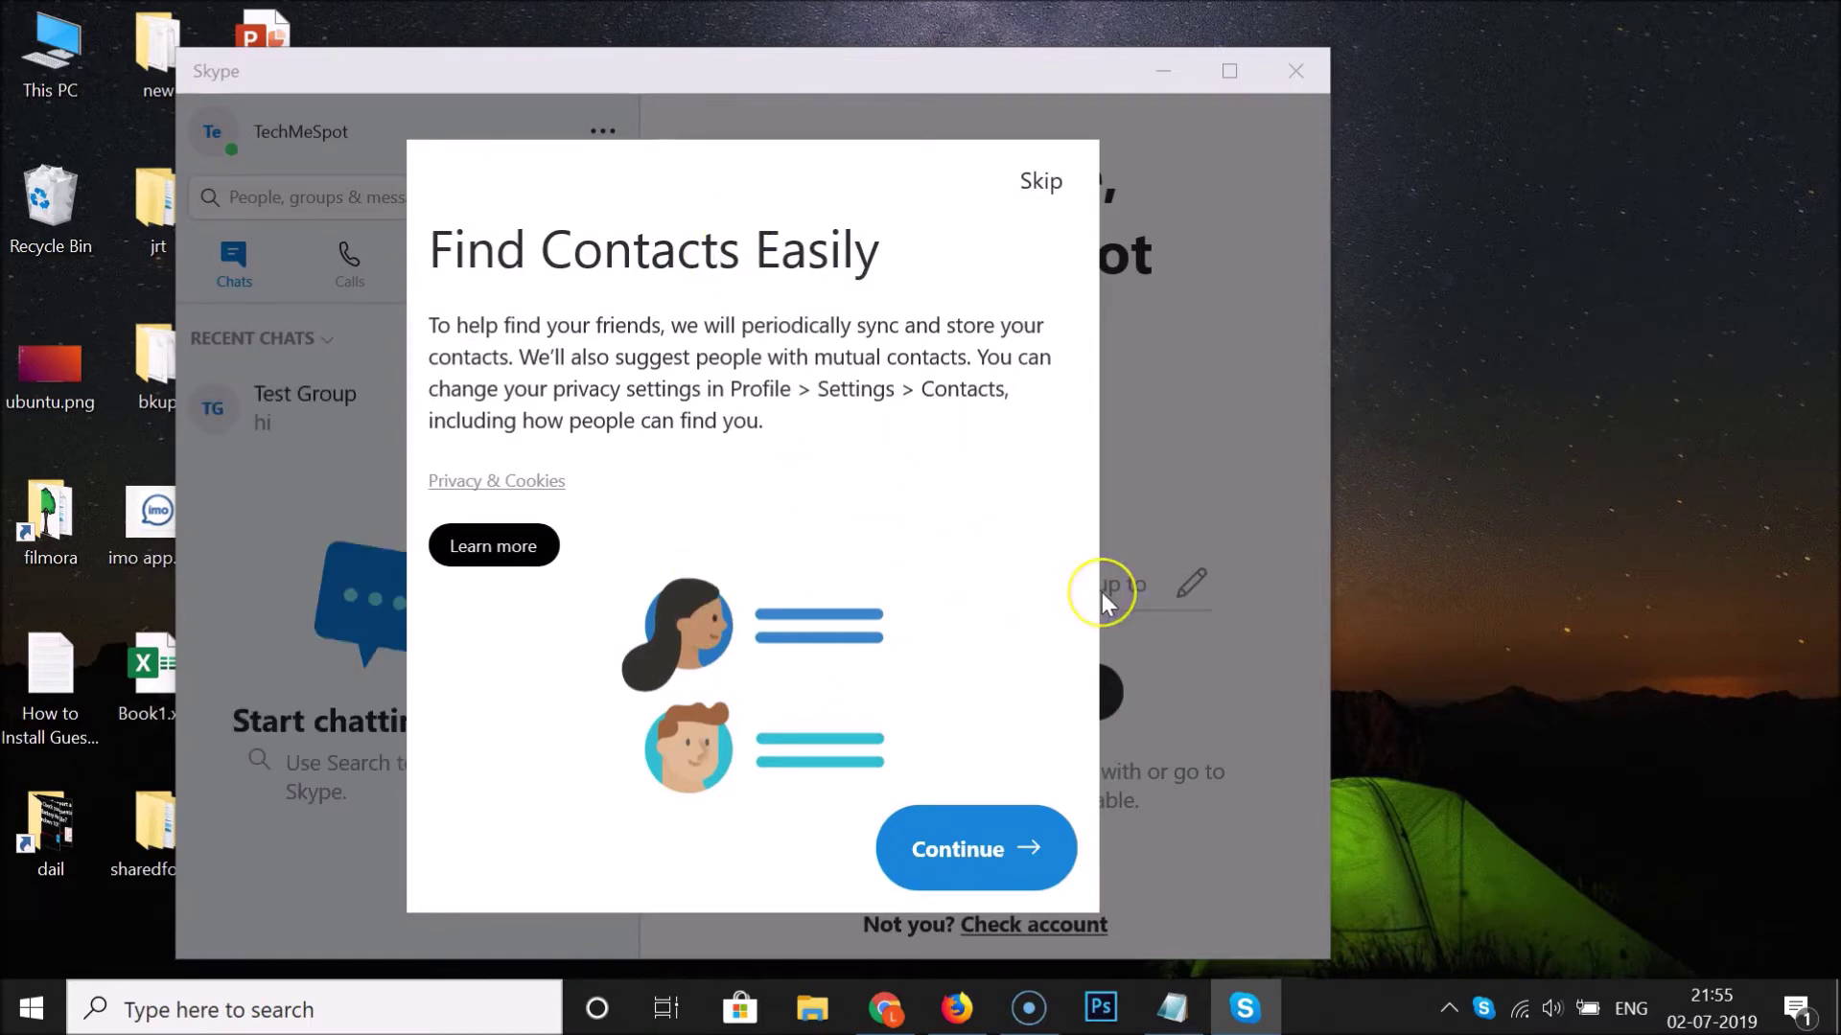
click(1190, 1019)
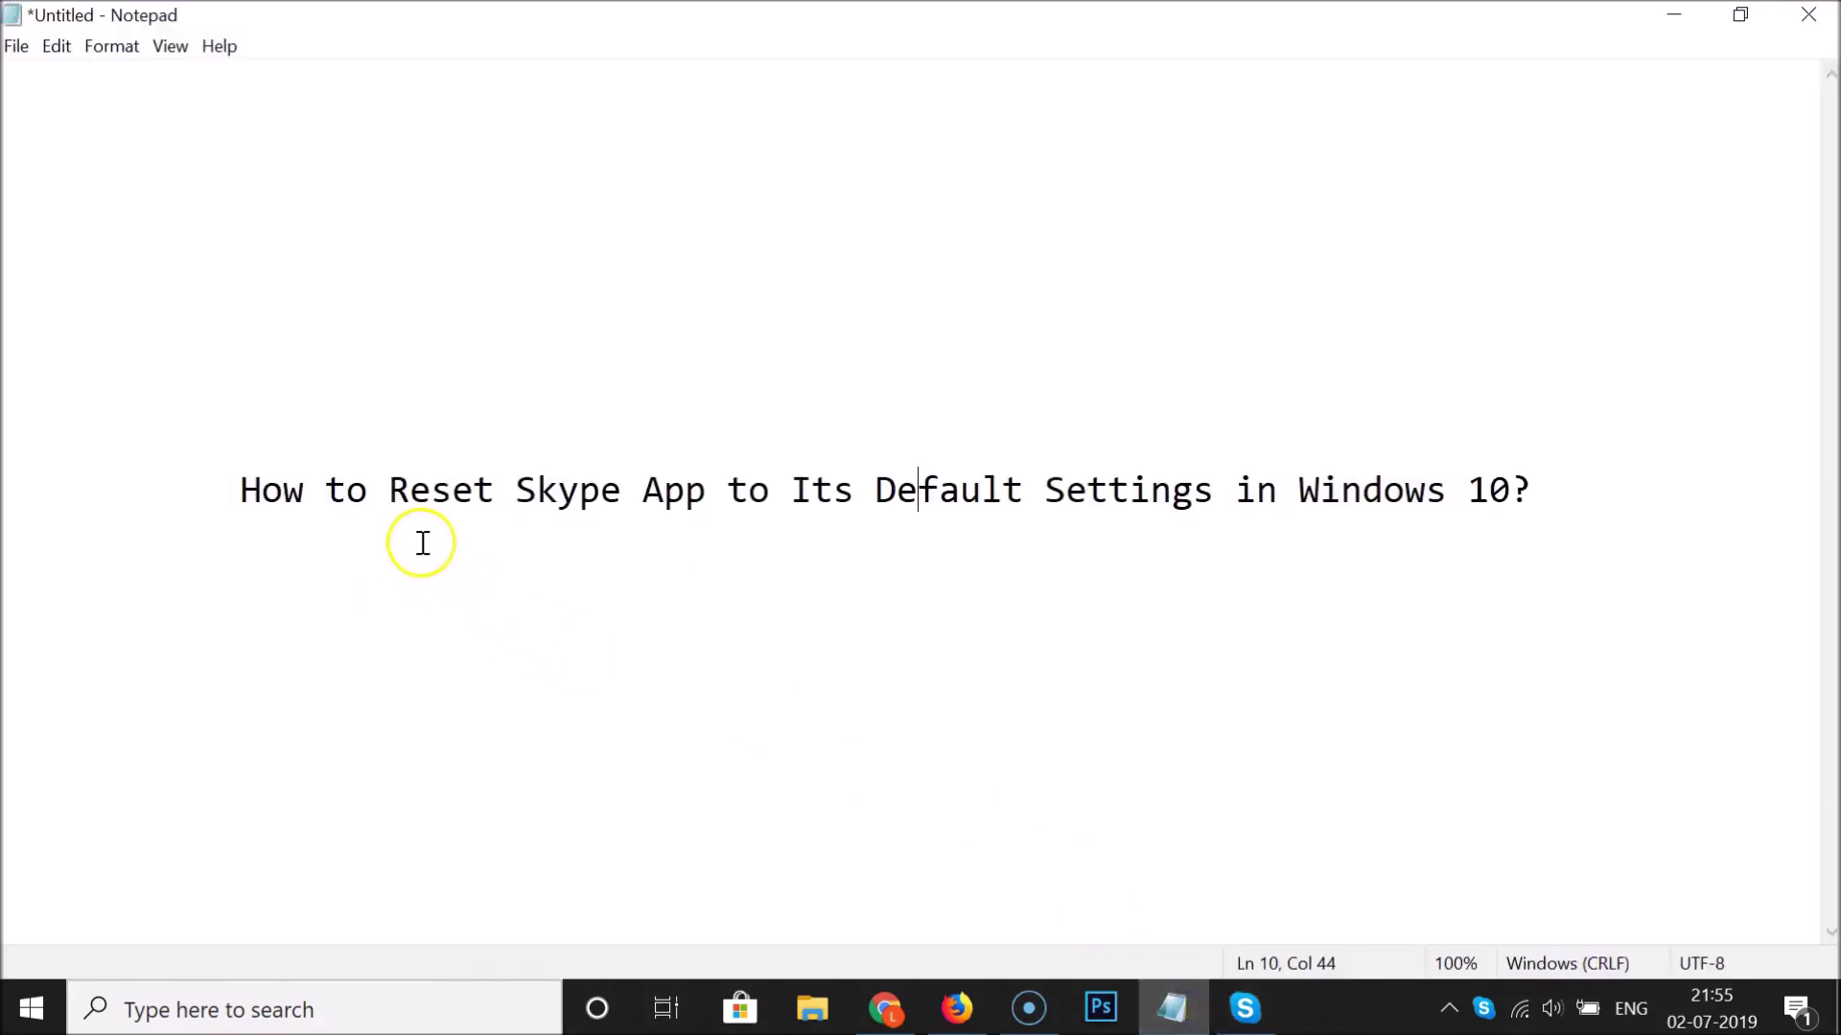